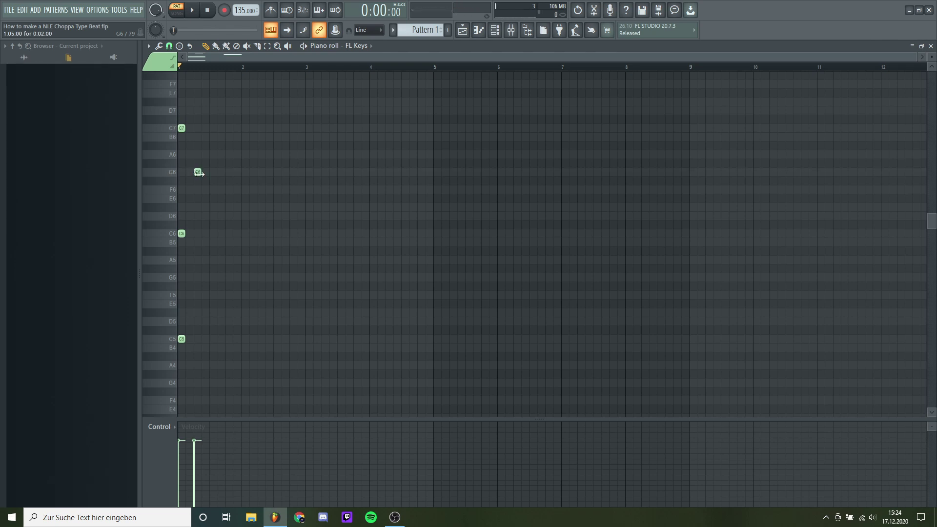
- Continue the FL Keys melody with G6 at the end of bar 1 and G#6, D#7, D7, C7 across bar 2, playing it back
key("space")
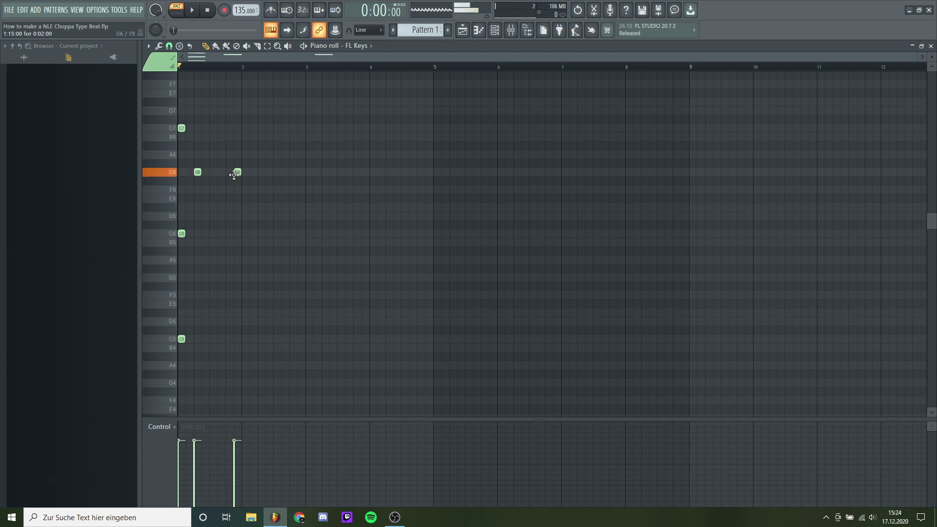
double_click(243, 164)
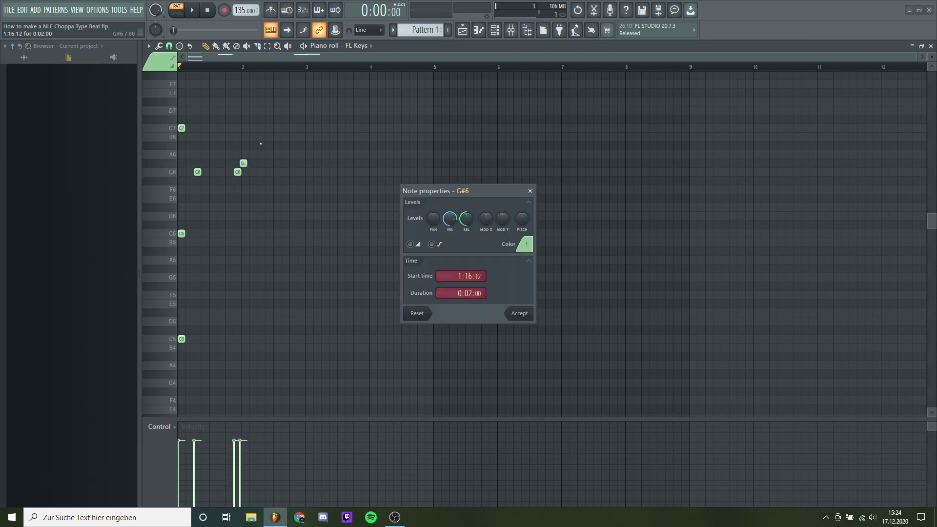
key("Escape")
key("space")
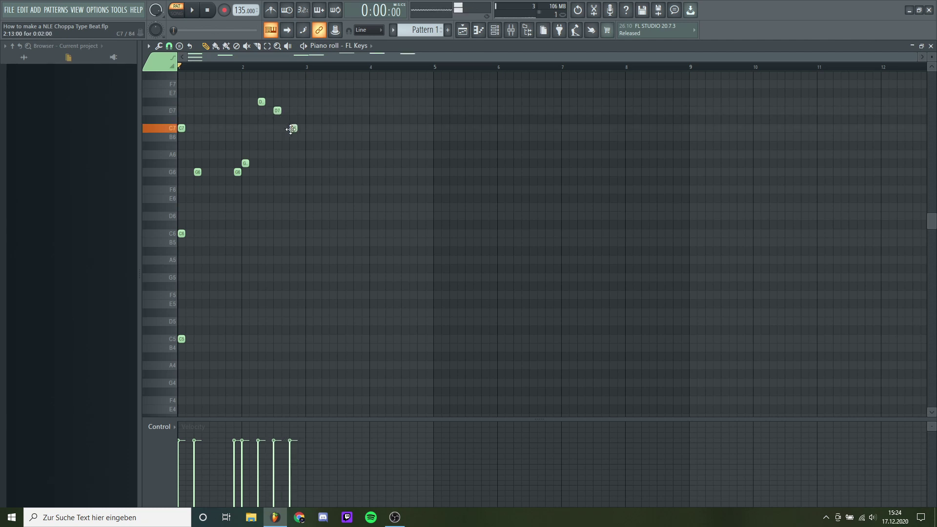
key("space")
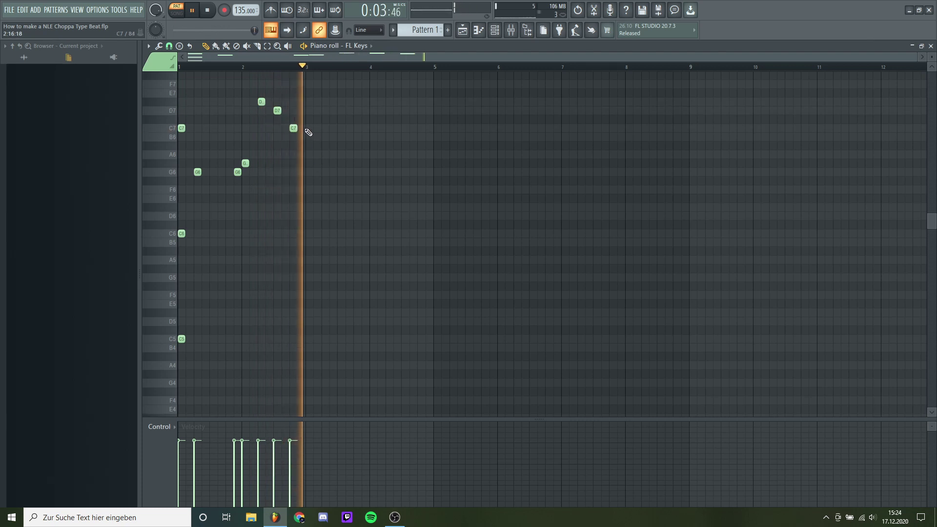
key("space")
- Duplicate the two-bar melody into bars 3 and 4 and play the result
left_click(309, 128)
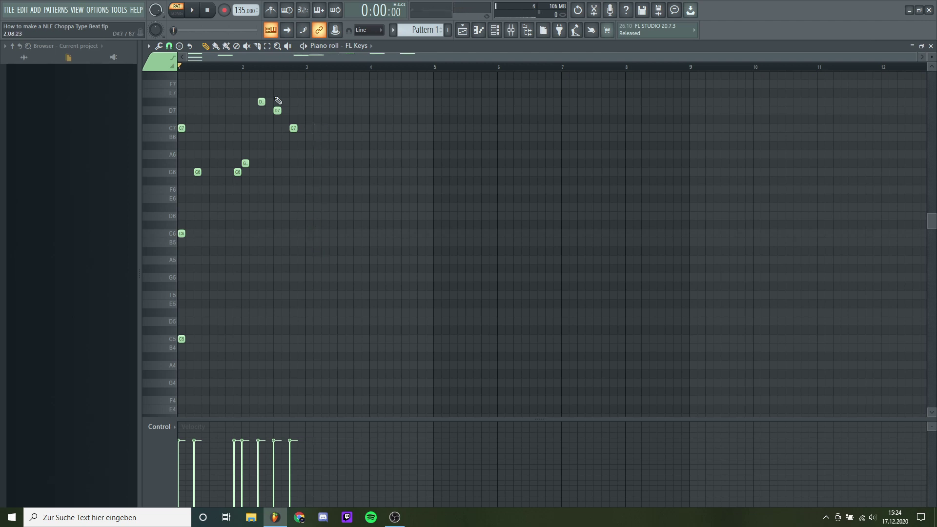
left_click_drag(308, 93, 101, 382)
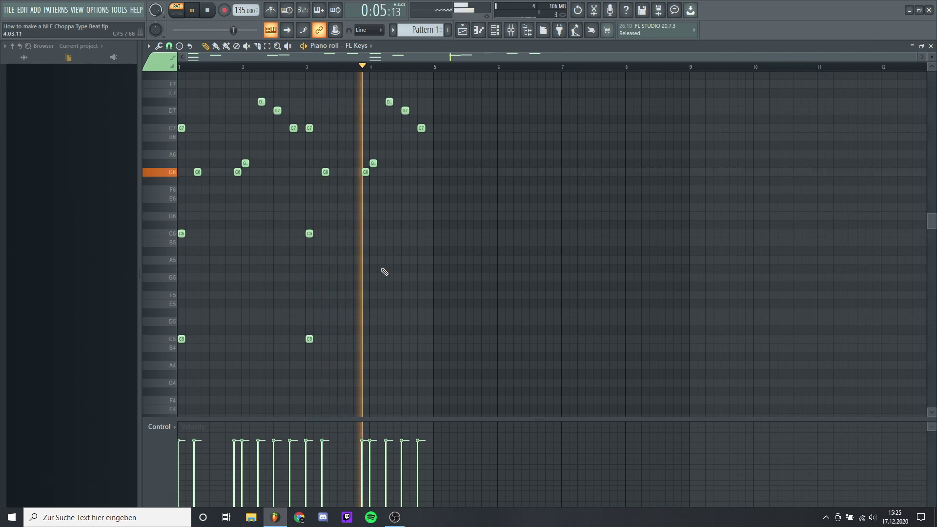
scroll(394, 261, "down", 1)
scroll(420, 214, "up", 2)
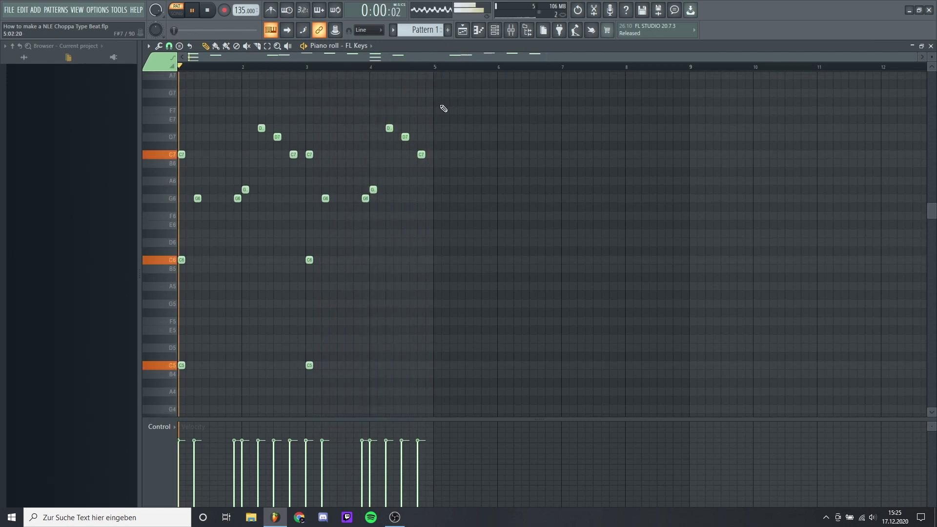
- Copy the four-bar melody to bars 5 through 8, one octave lower
key("space")
left_click_drag(423, 100, 161, 360)
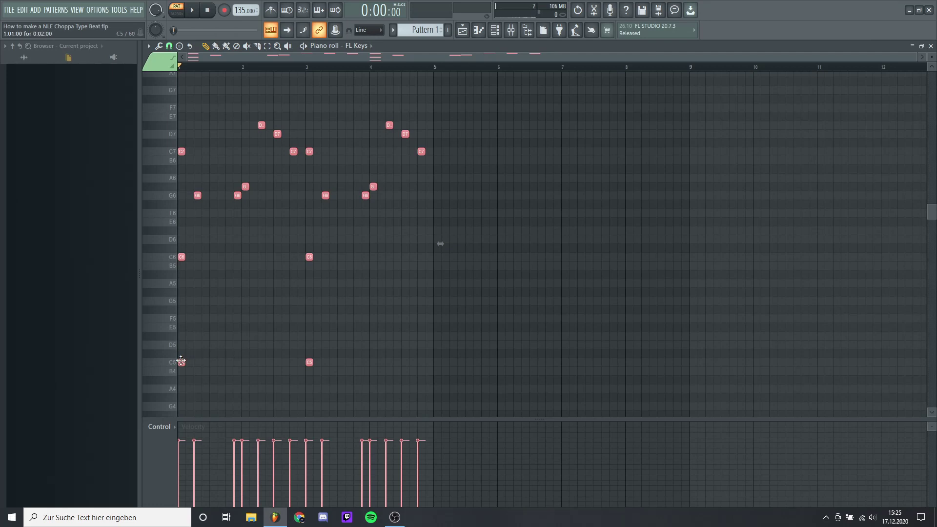
left_click_drag(179, 361, 435, 355)
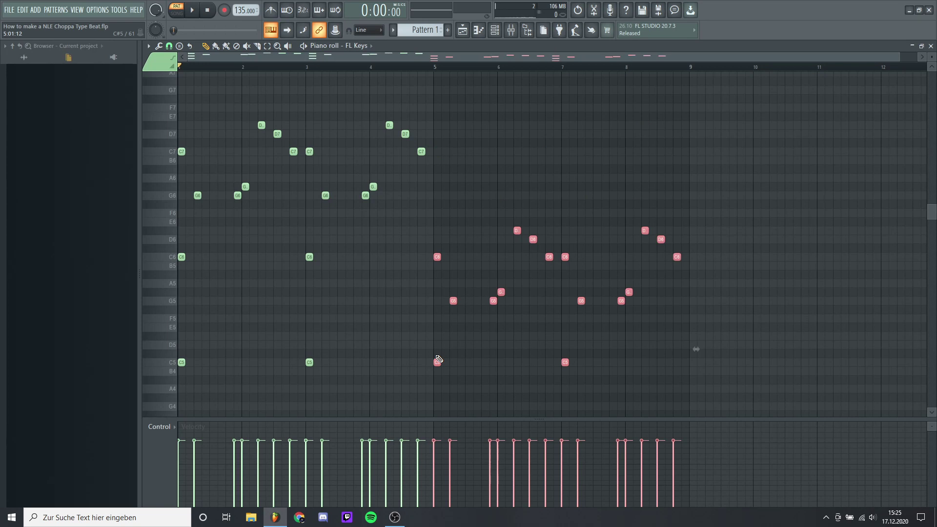
scroll(425, 331, "down", 4)
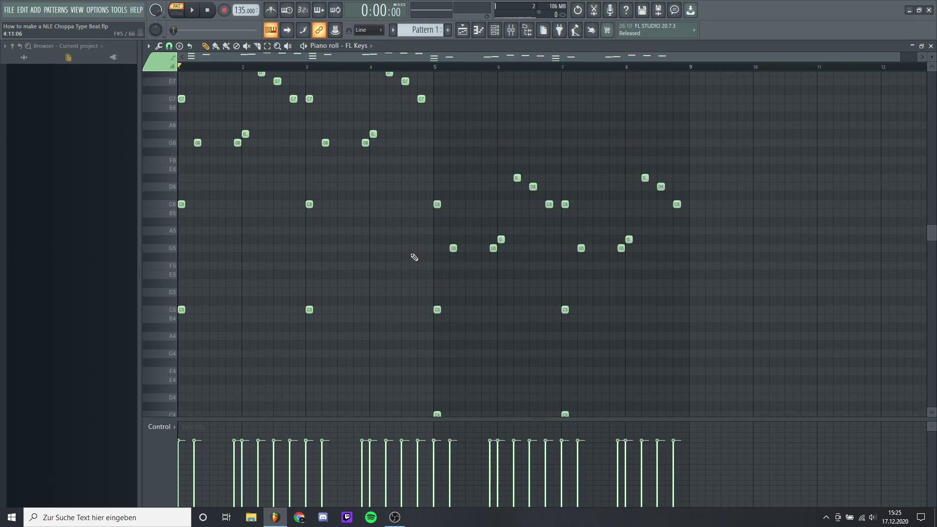
- Try adding a single low G note, first at G4 and then at G3, beneath the second melody hit of bar 5
scroll(415, 258, "down", 10)
scroll(450, 249, "up", 6)
key("space")
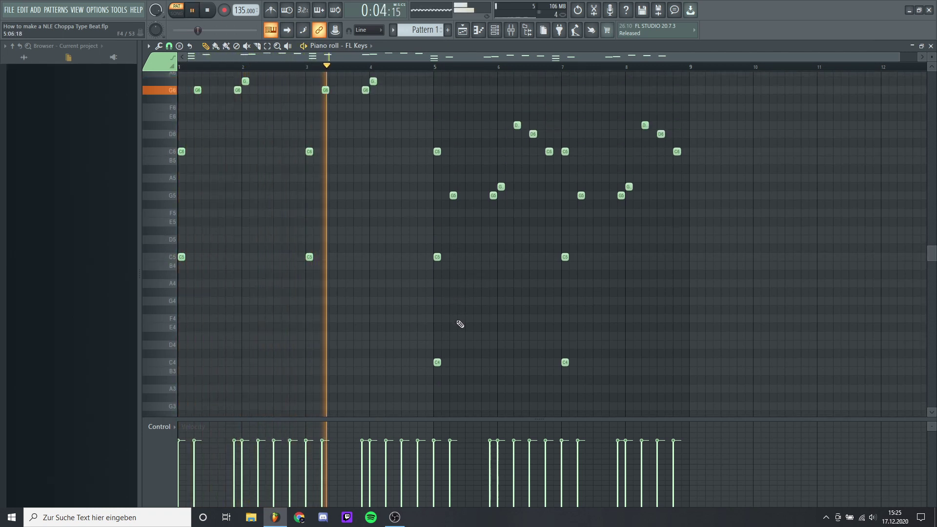
left_click(454, 302)
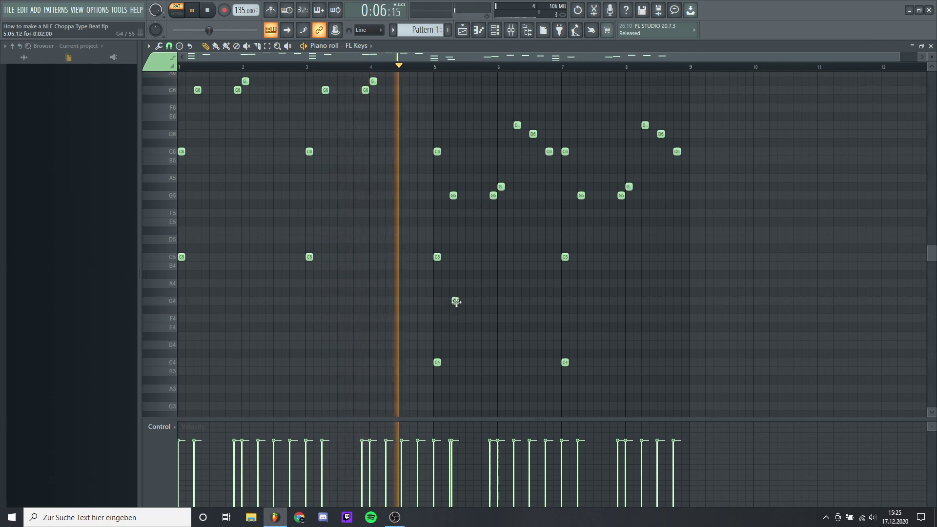
key("space")
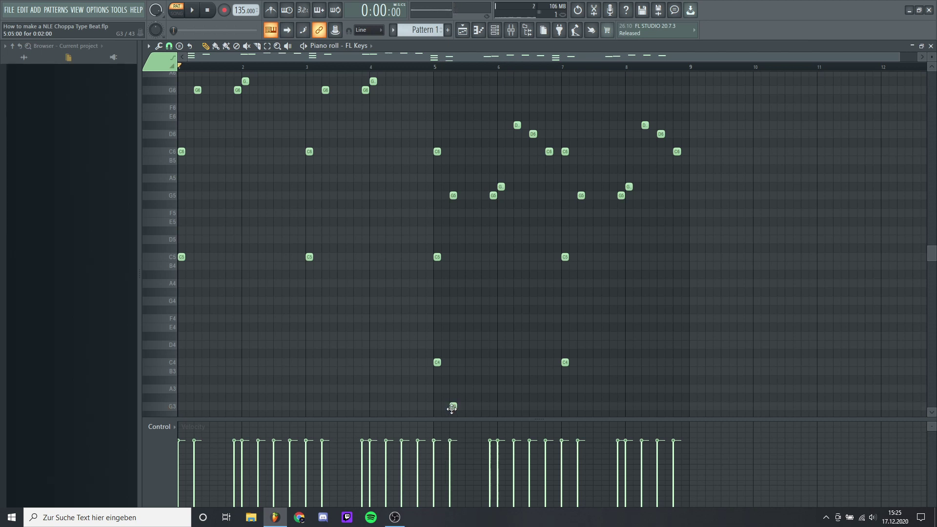
scroll(458, 395, "down", 5)
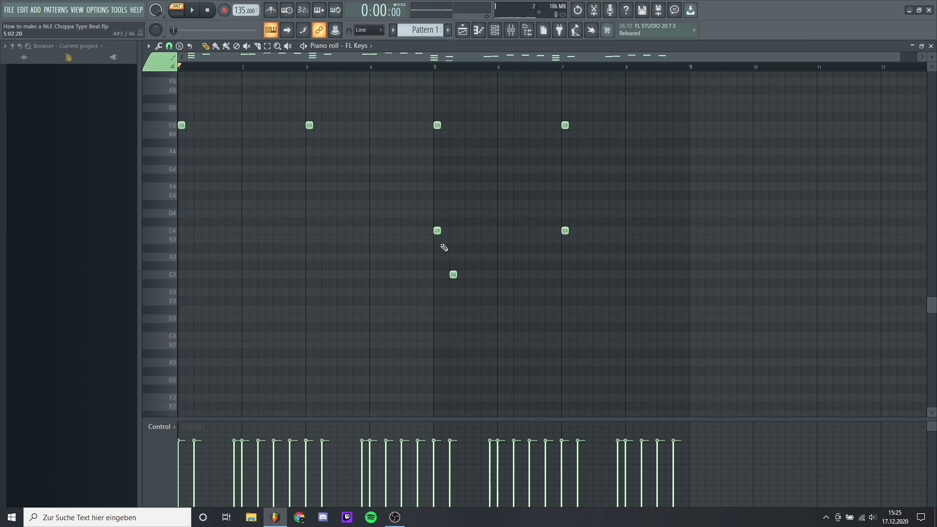
scroll(439, 247, "up", 8)
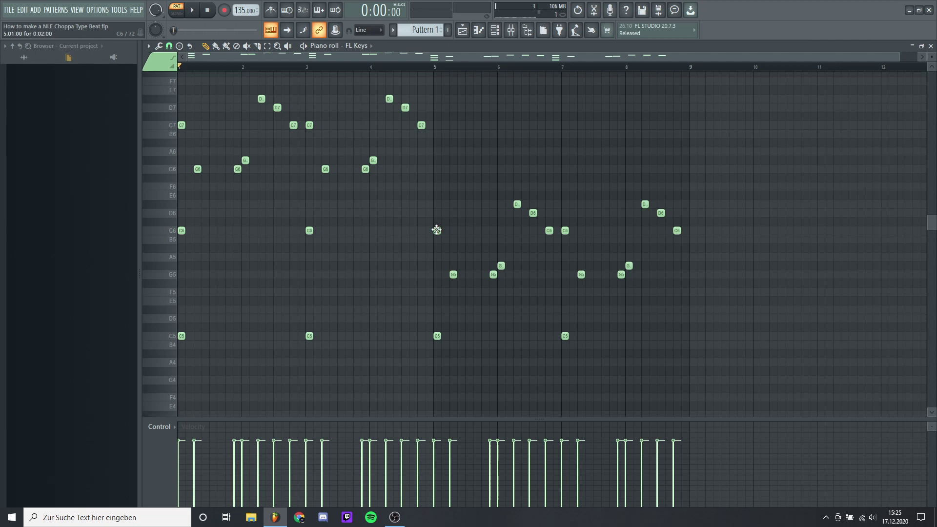
- Transpose all notes in bars 5 through 8 down one more octave and listen to the pattern
left_click_drag(419, 173, 708, 302)
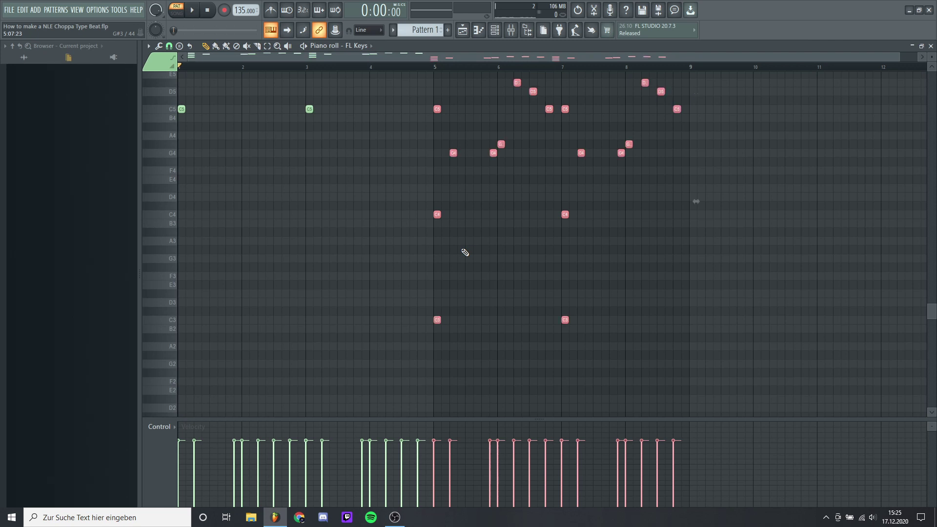
scroll(497, 222, "up", 5)
left_click(496, 221)
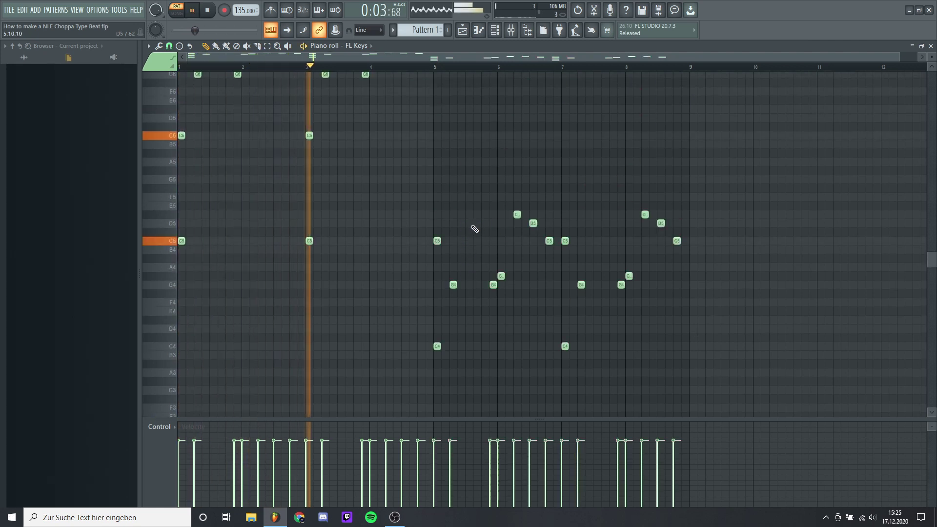
scroll(474, 229, "down", 1)
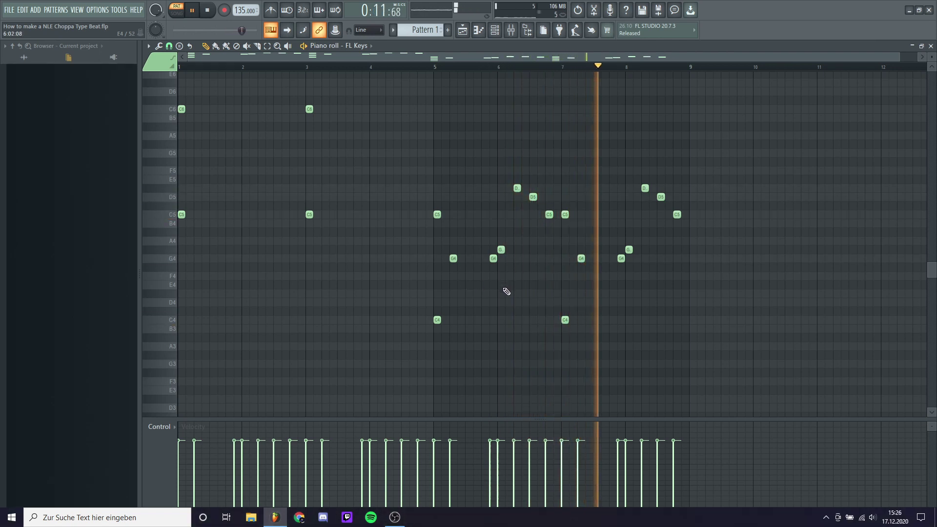
scroll(507, 292, "up", 1)
scroll(503, 299, "up", 1)
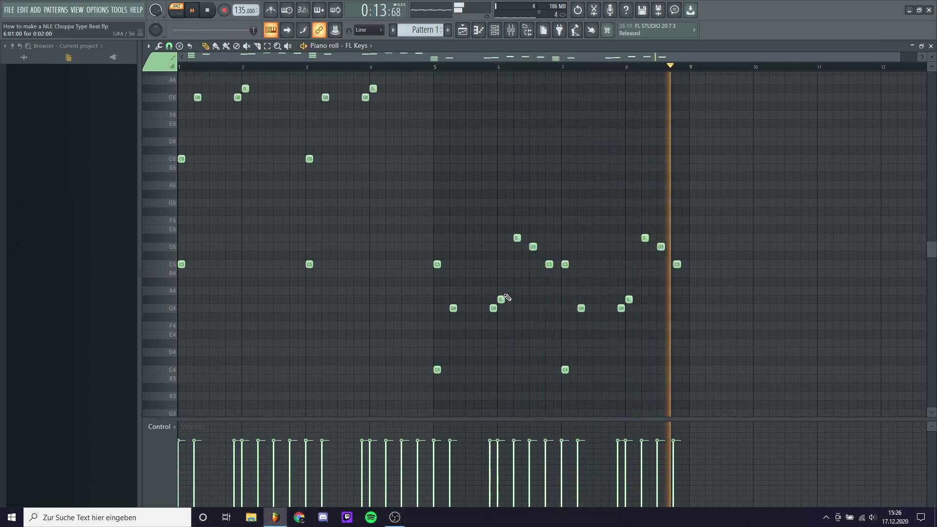
- Layer a copy of the bars 5 to 8 melody one octave higher and play it from late in bar 4
left_click_drag(718, 221, 400, 398)
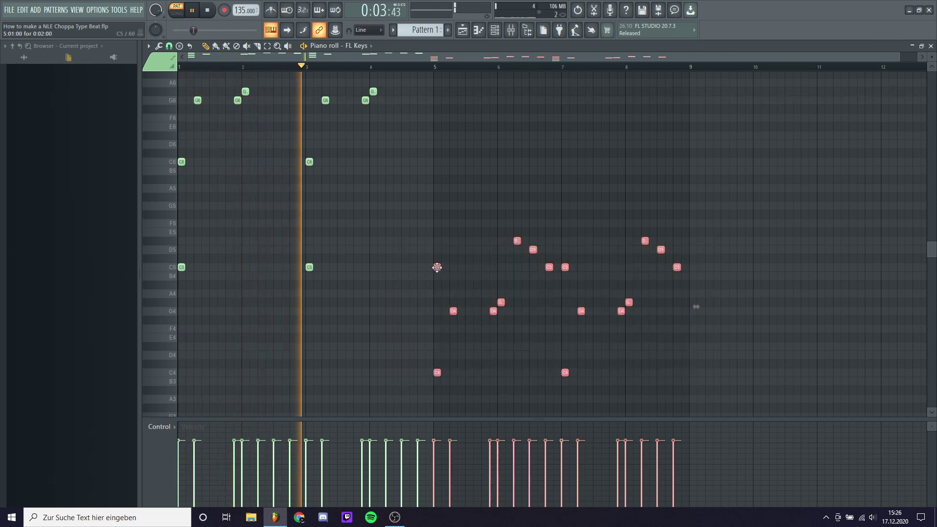
left_click_drag(424, 238, 710, 335)
left_click_drag(434, 267, 433, 163)
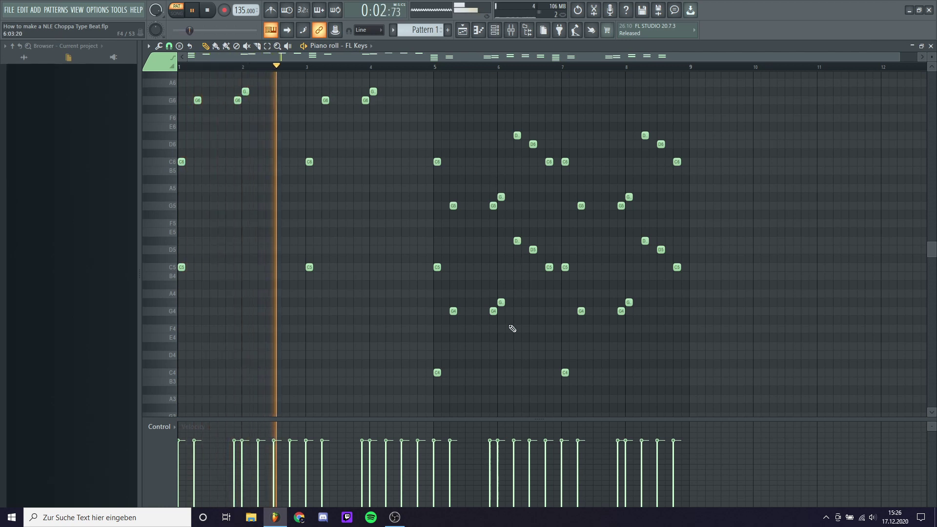
left_click(413, 68)
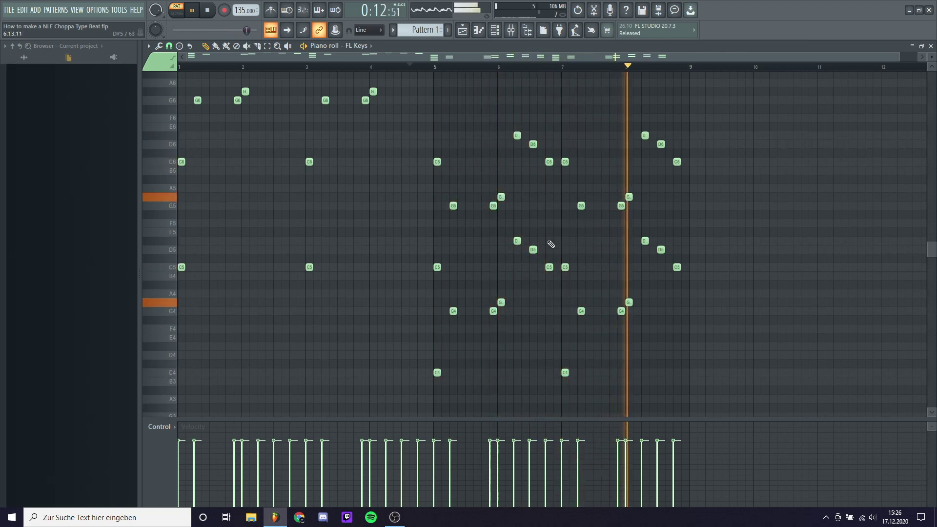
- Delete the C4 notes at the starts of bars 5 and 7 while the pattern plays
scroll(554, 239, "down", 3)
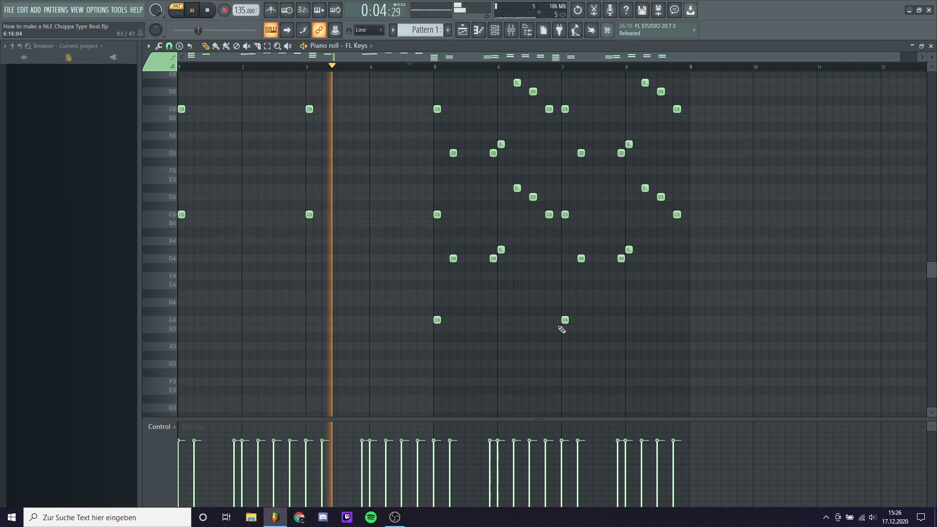
right_click(565, 320)
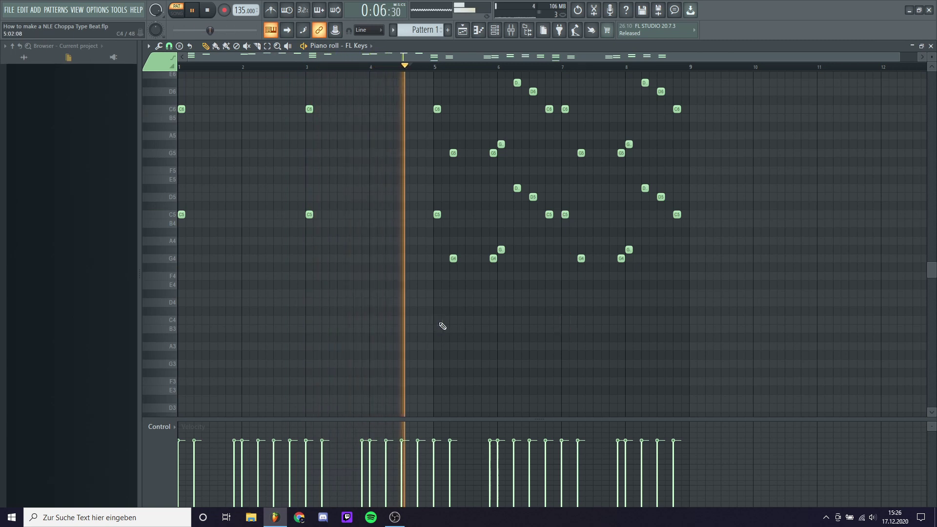
scroll(444, 324, "up", 3)
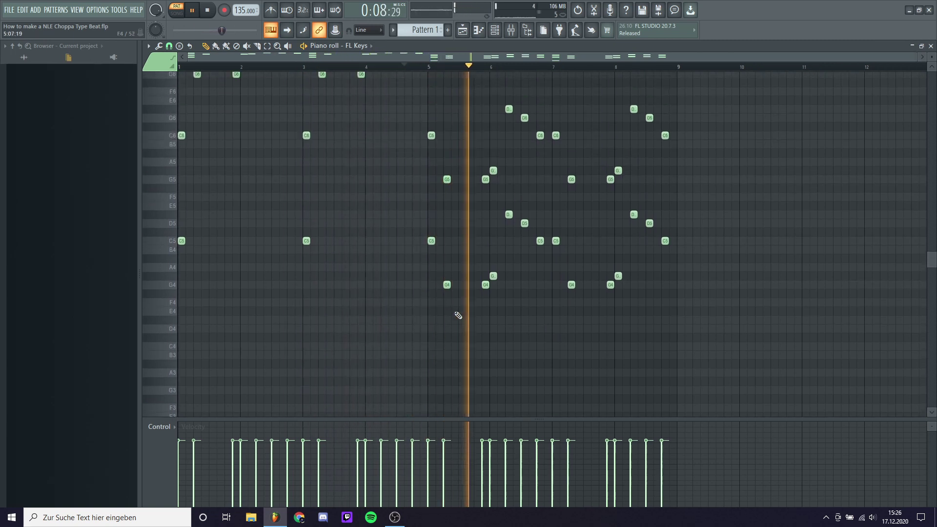
scroll(483, 322, "up", 1)
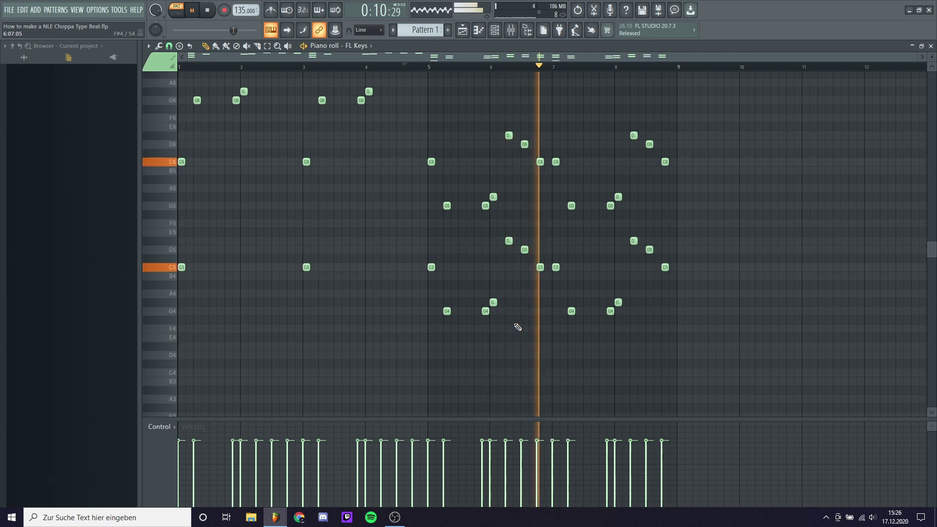
scroll(517, 325, "down", 1)
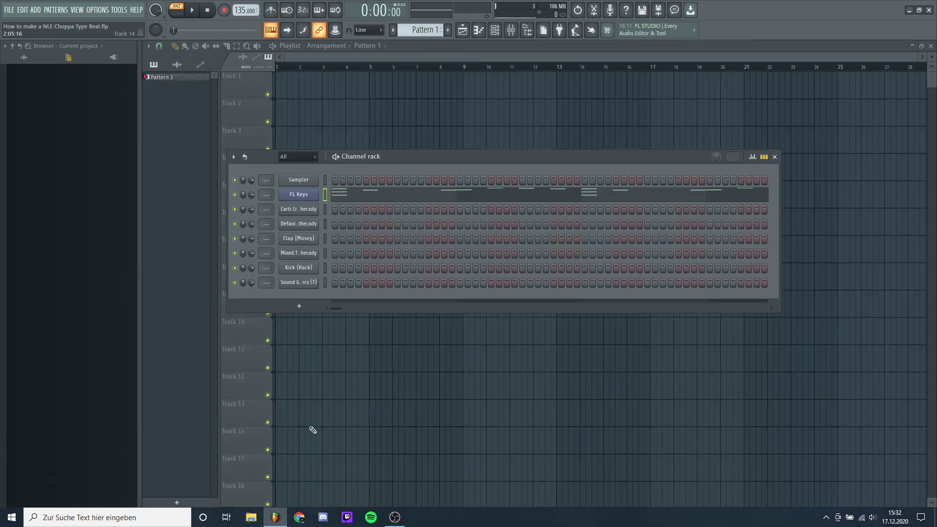
- Open the Default HH hi-hat channel in the piano roll
right_click(304, 225)
left_click(305, 222)
scroll(220, 251, "up", 1)
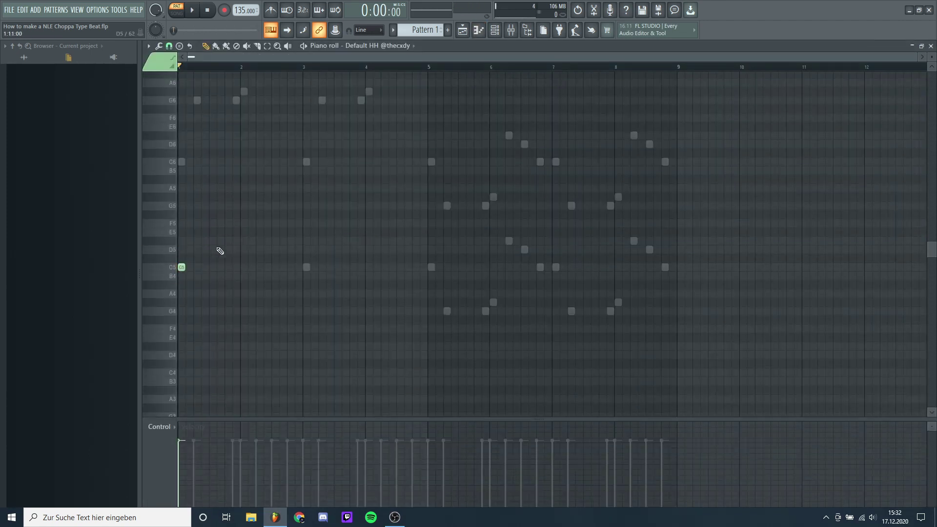
- Place C5 hi-hat notes matching the ghosted melody rhythm from bar 1 to the start of bar 3
left_click(236, 267)
left_click(244, 267)
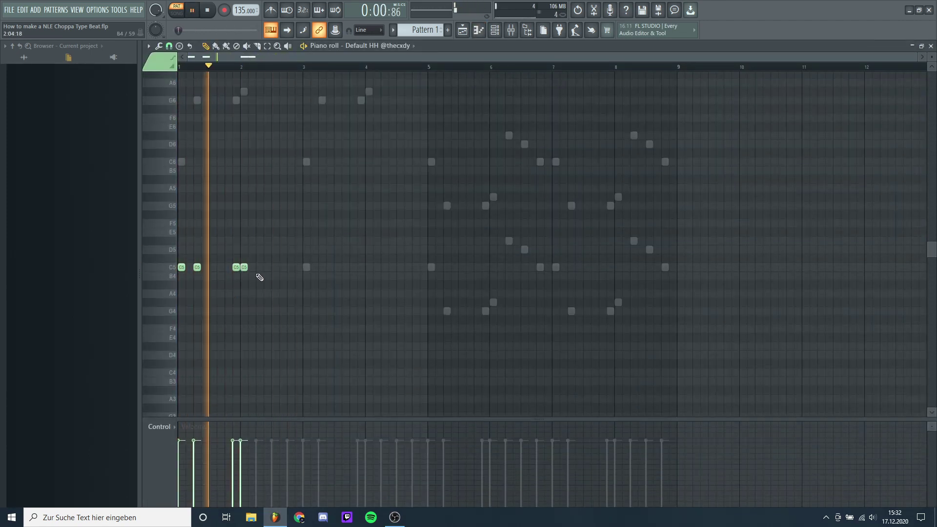
scroll(260, 277, "up", 2)
left_click(260, 320)
left_click(275, 320)
left_click(291, 319)
left_click(307, 319)
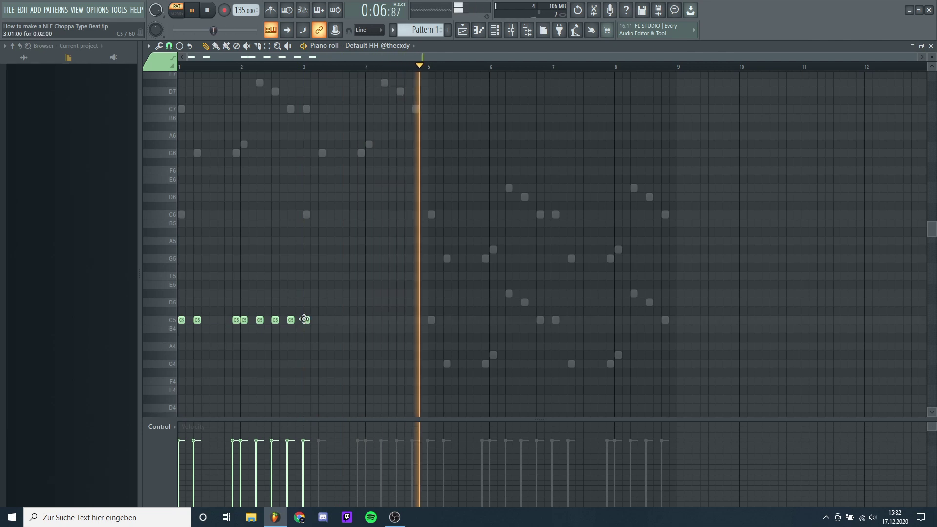
- Add a roll of four short C5 hi-hats with falling velocities between the last hit of bar 2 and bar 3
scroll(304, 319, "up", 4)
left_click(297, 311)
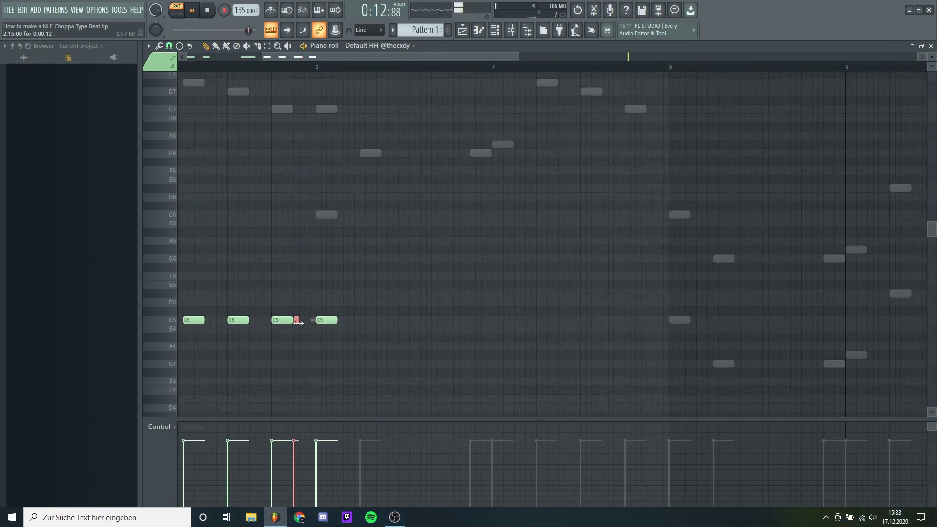
scroll(302, 320, "down", 1)
scroll(307, 319, "down", 2)
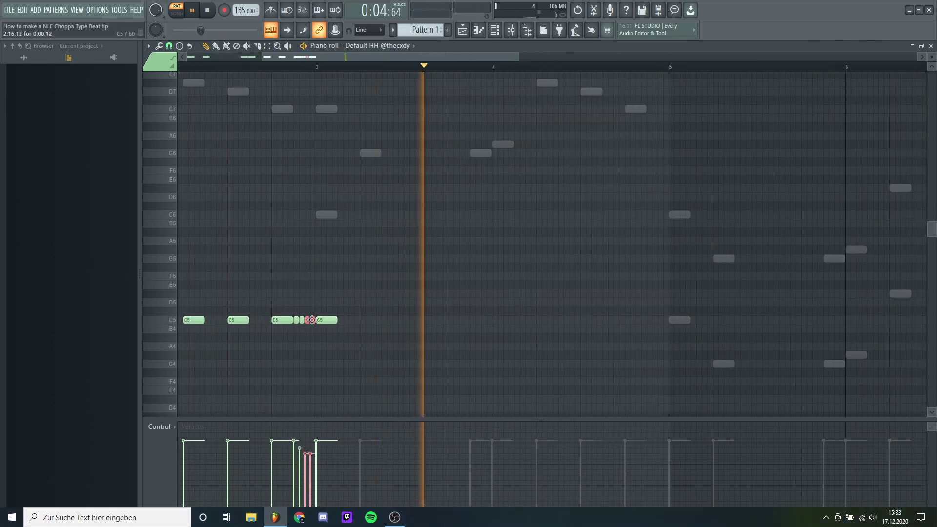
scroll(313, 320, "down", 3)
scroll(311, 322, "down", 3)
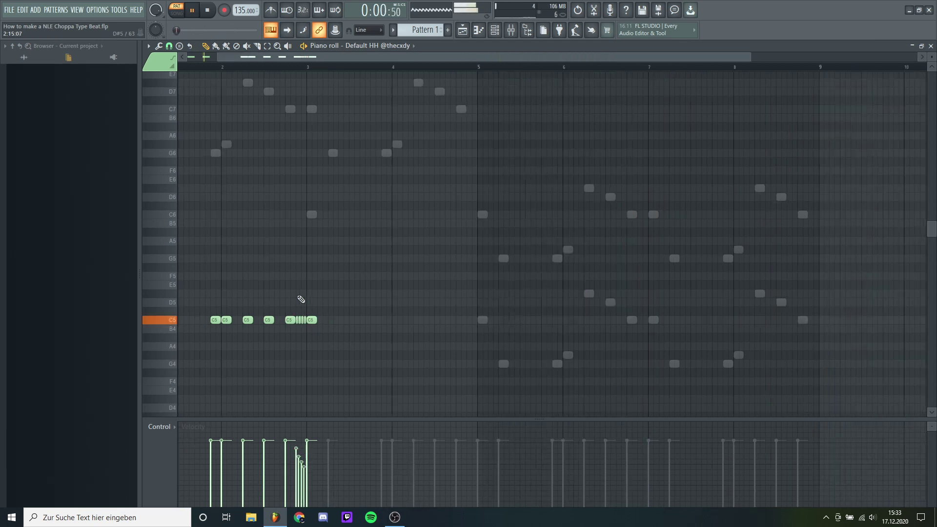
- Continue the C5 hi-hats along the ghosted melody rhythm through the rest of bar 3 and bar 4
key("space")
left_click(322, 320)
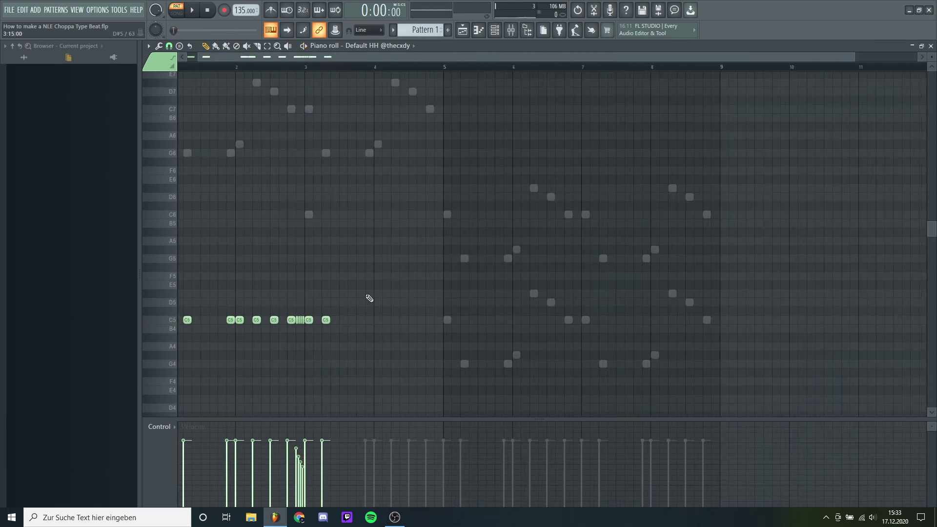
scroll(342, 317, "up", 1)
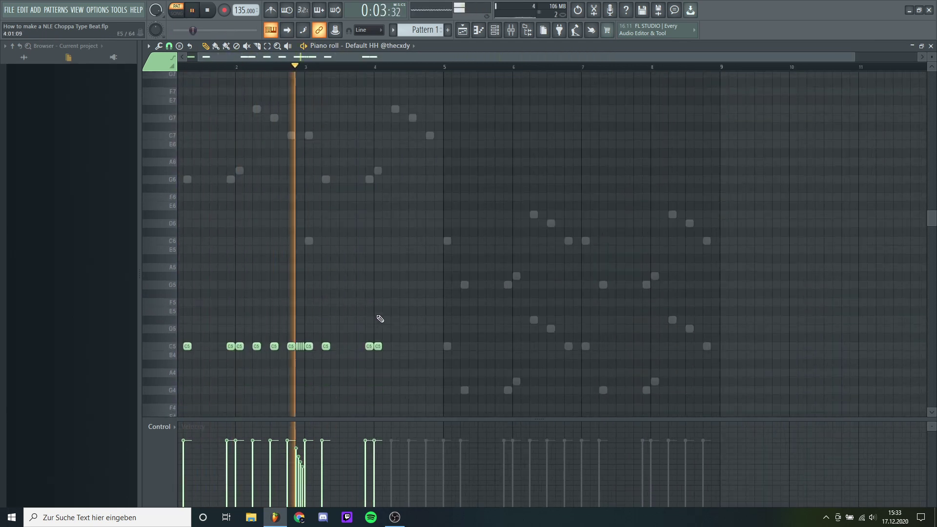
left_click(396, 347)
left_click(413, 346)
left_click(430, 346)
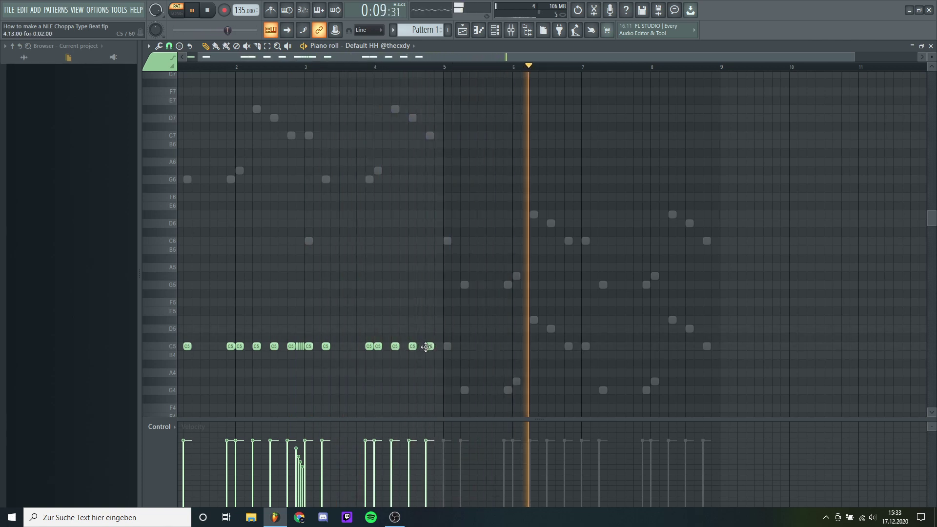
- Copy the roll of four short C5 hi-hats with falling velocities to the end of bar 4
scroll(417, 352, "up", 3)
scroll(262, 346, "up", 2)
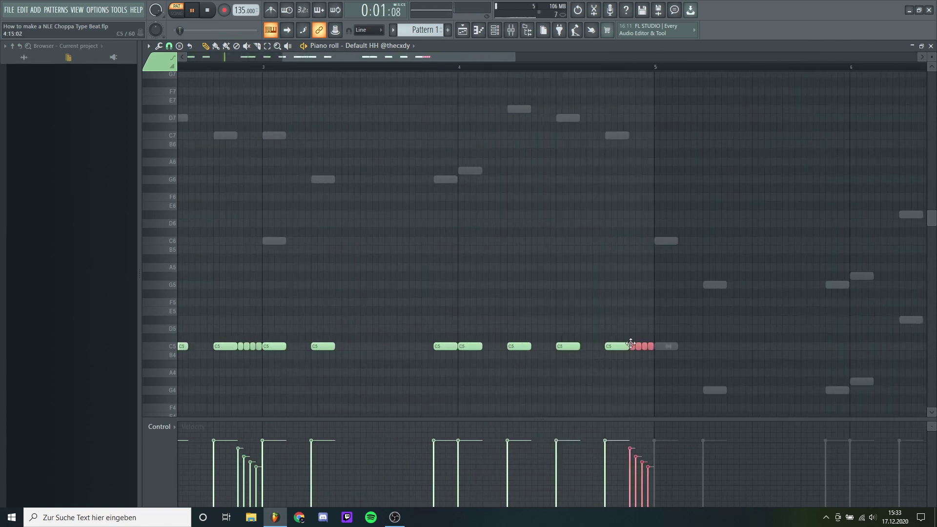
scroll(631, 343, "down", 4)
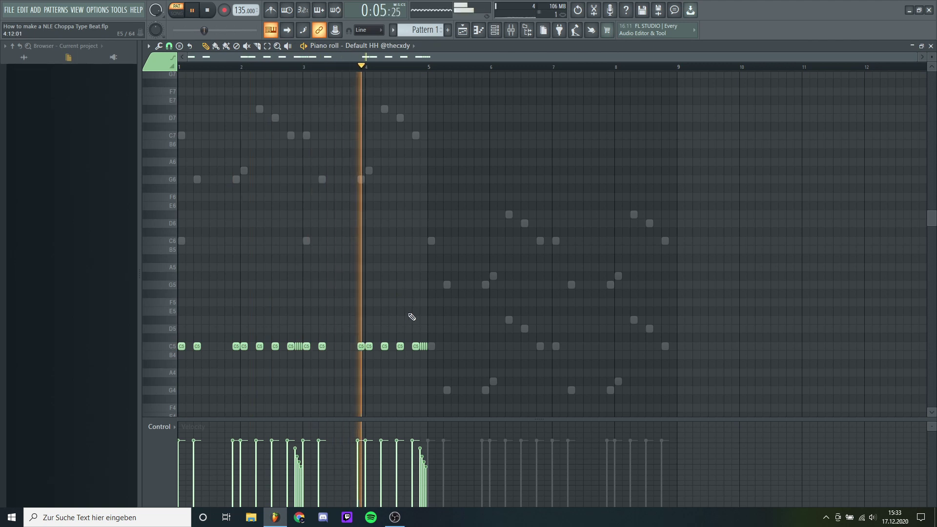
- Duplicate the whole four-bar hi-hat pattern into bars 5 to 8 and play it back
key("space")
key("ctrl+a")
left_click_drag(179, 343, 429, 343)
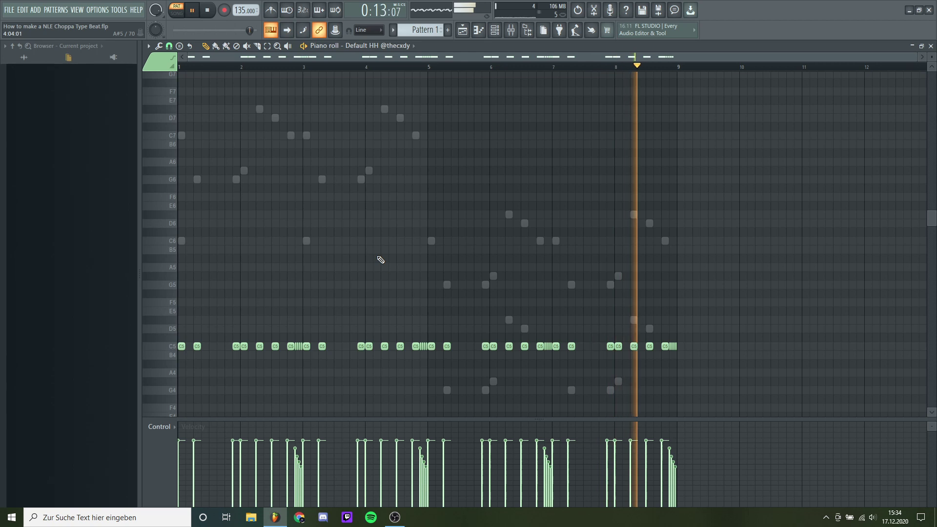
key("space")
- Open the Clap [Mosey] channel in the piano roll and place short C5 claps on beat 3 of bars 1 and 3
key("F6")
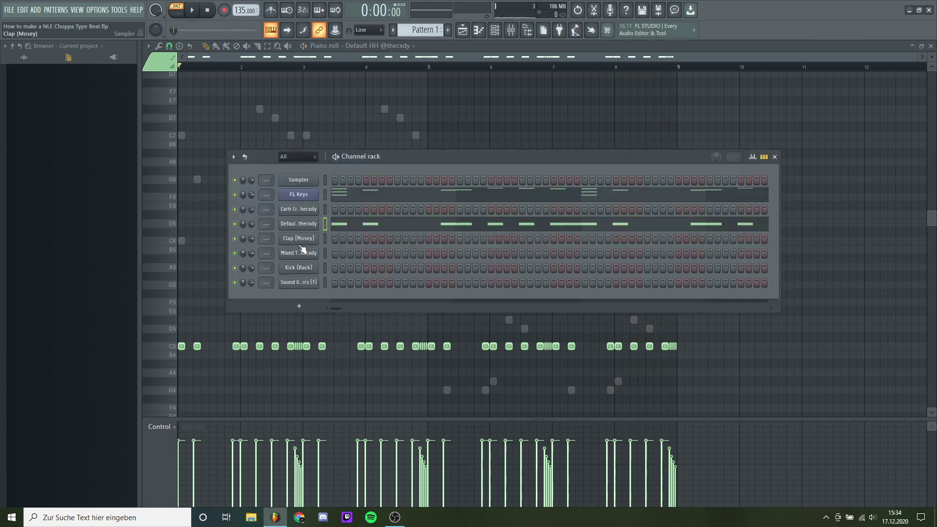
right_click(311, 239)
left_click(328, 240)
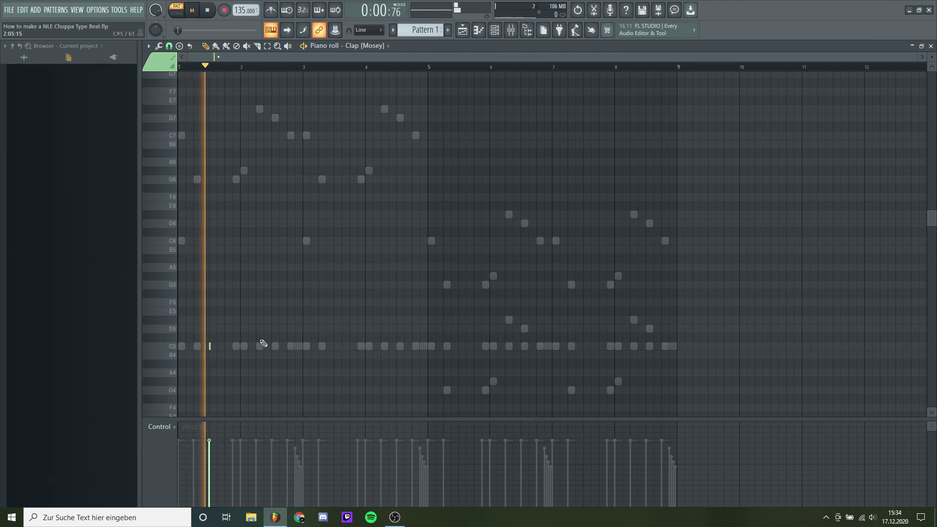
left_click(334, 347)
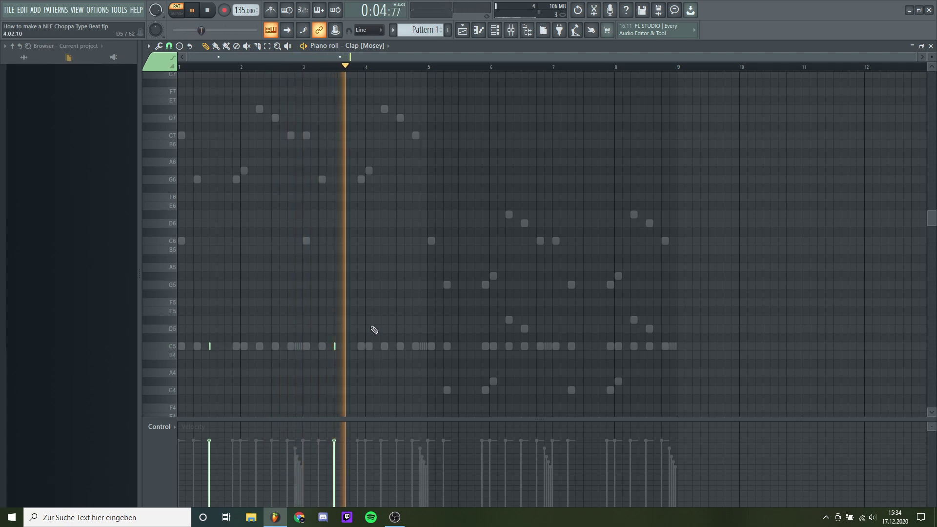
- Copy the two claps to beat 3 of bars 5 and 7 and play back the pattern
left_click_drag(374, 329, 490, 344)
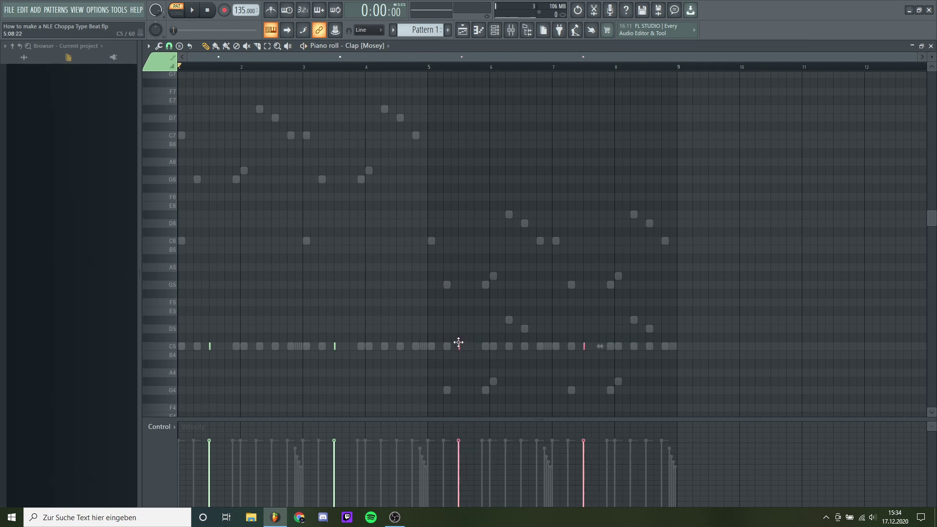
key("space")
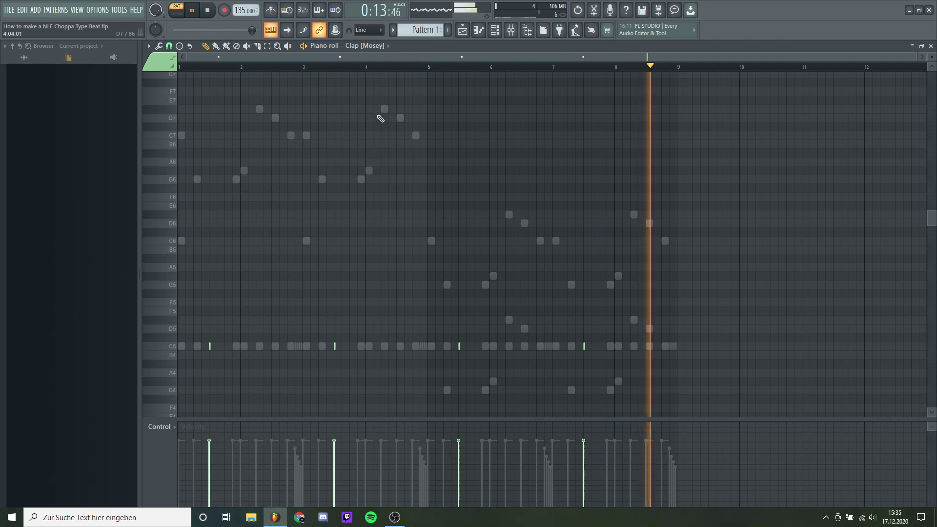
key("space")
- Switch to the Carti Cracked 808 channel and place C5 notes on beats 1 and 4 of bar 1 and beat 2 of bar 2
left_click(376, 45)
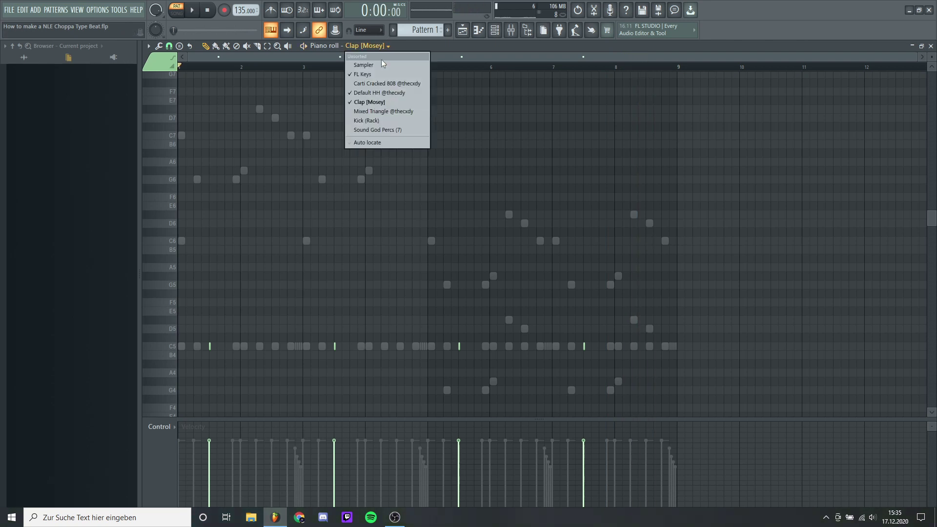
left_click(373, 84)
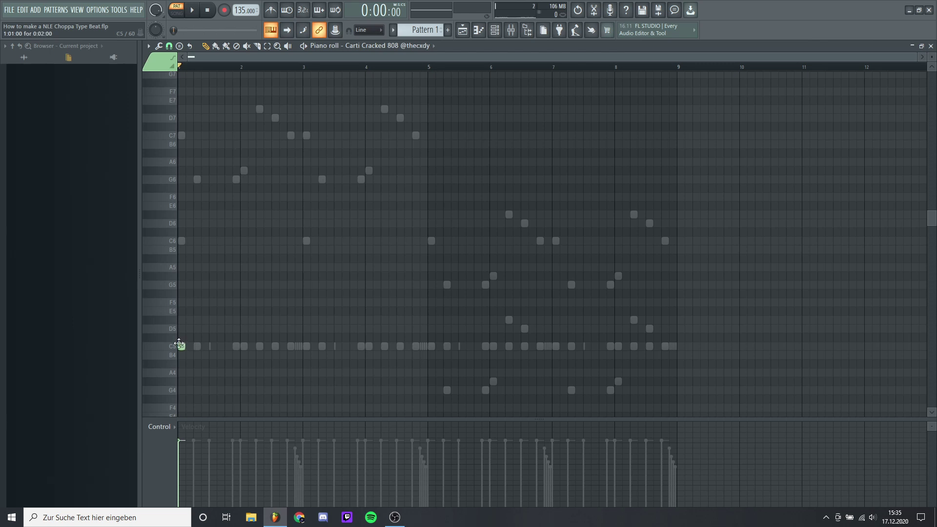
key("space")
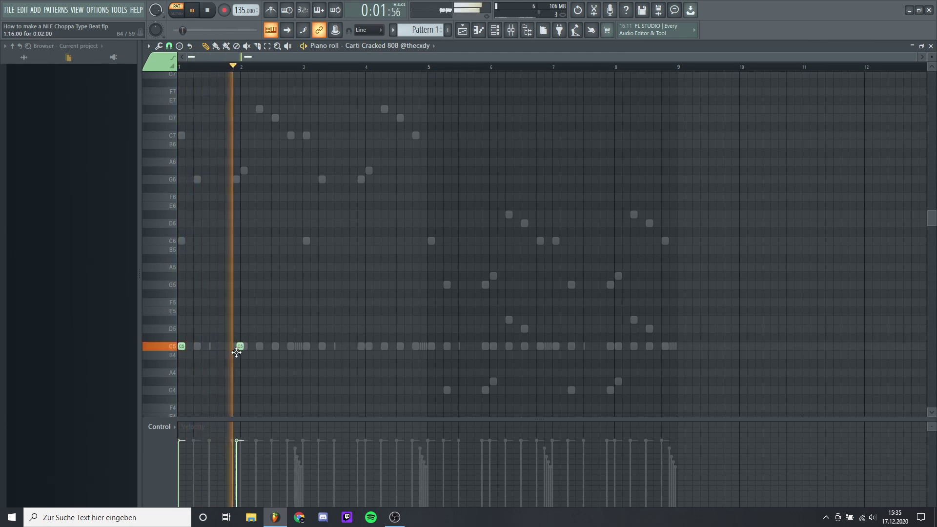
key("space")
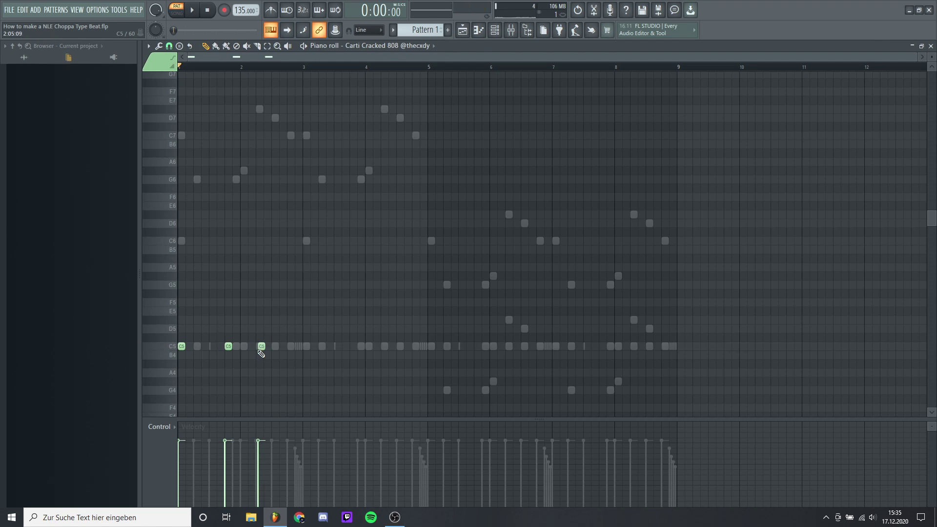
key("space")
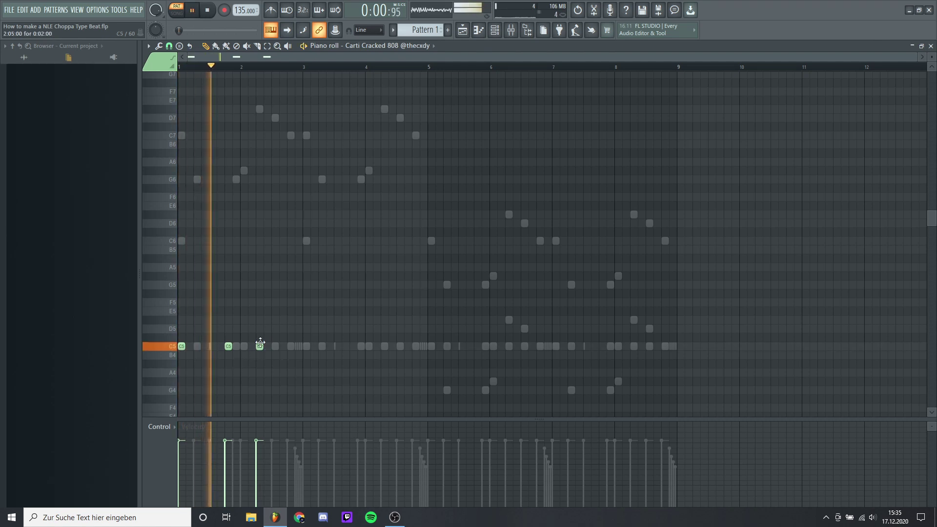
- Raise the 808 notes to maximum velocity and add C5 notes just before beat 4 of bar 2 and at the start of bar 3
key("ctrl+a")
key("ctrl+d")
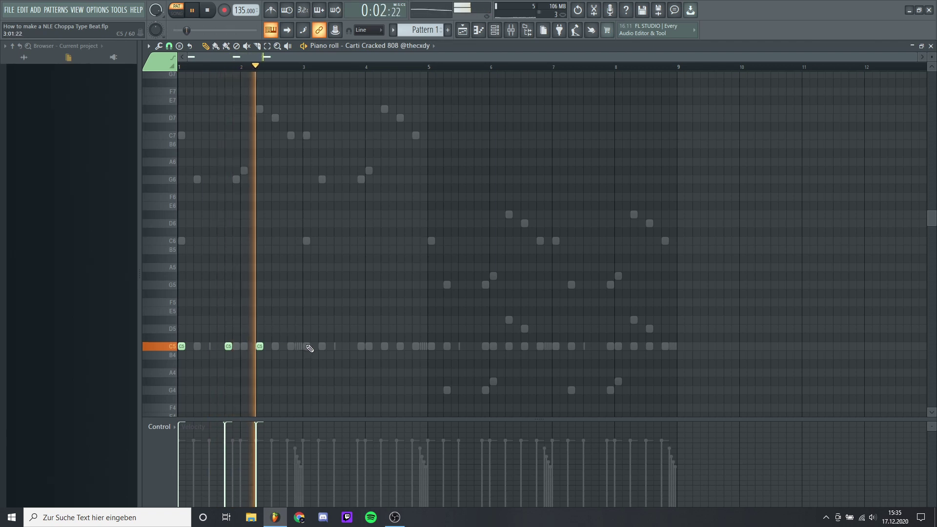
key("z")
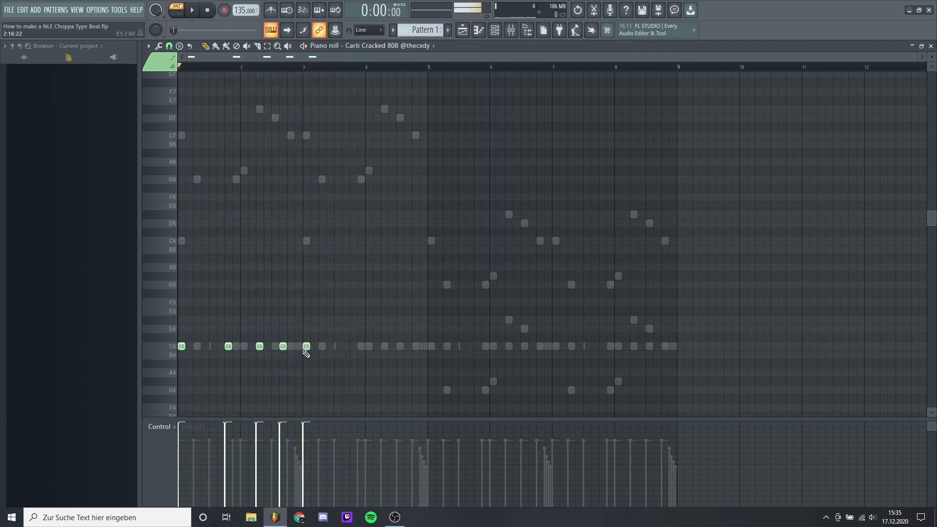
key("space")
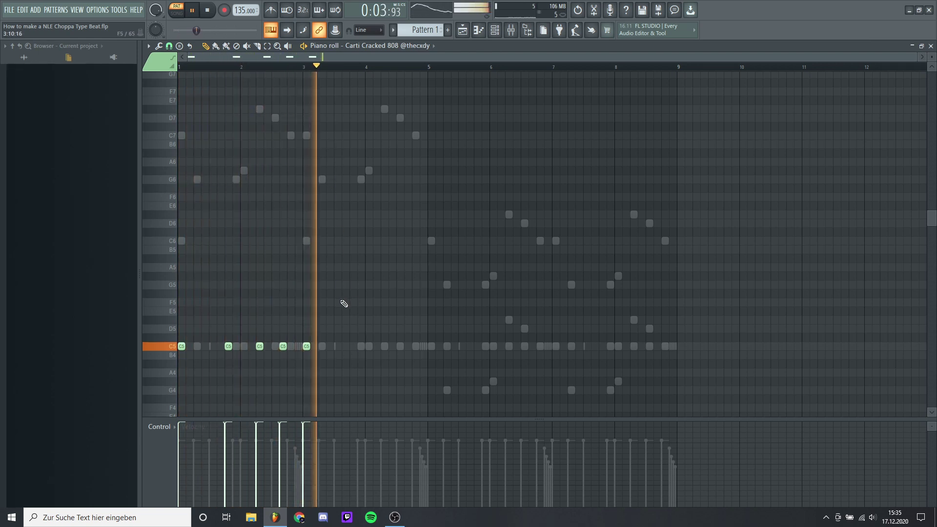
- Add C5 808 notes on beat 4 of bar 3 and beat 2 of bar 4
left_click(354, 346)
left_click_drag(353, 349, 349, 350)
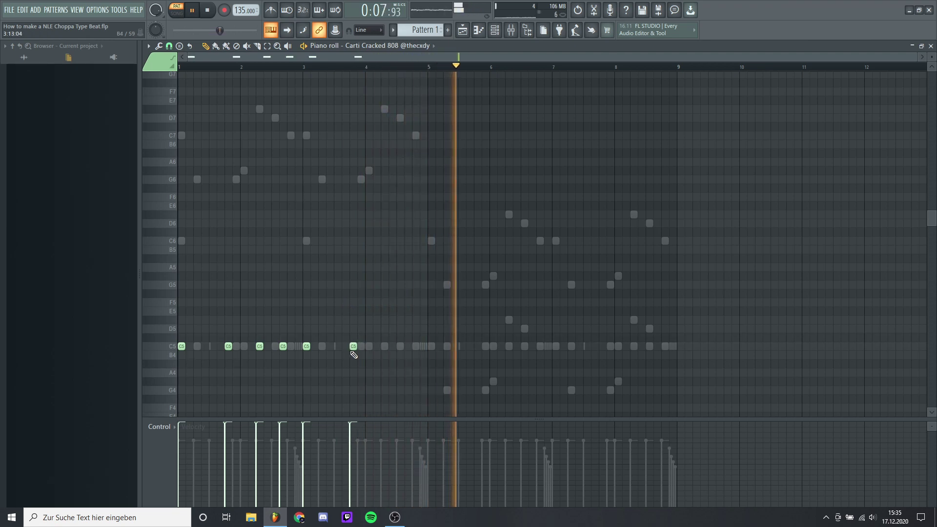
left_click(375, 347)
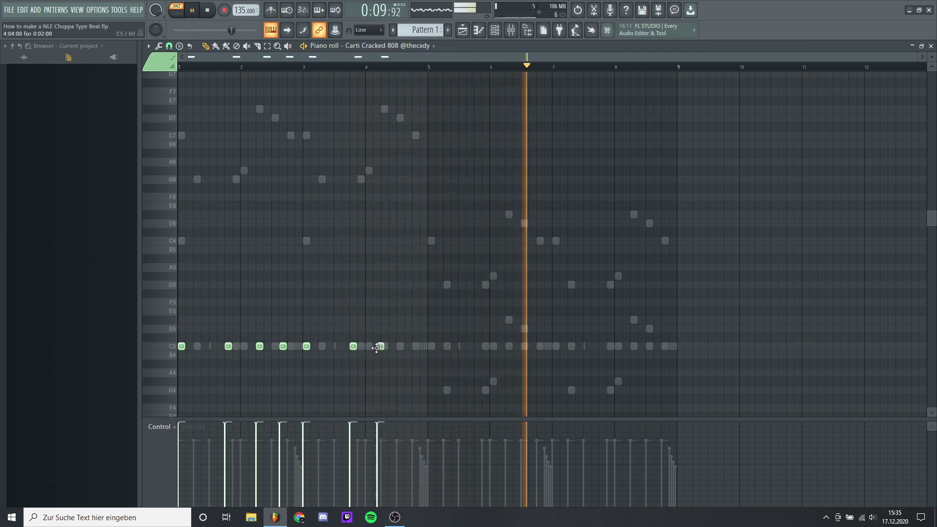
key("space")
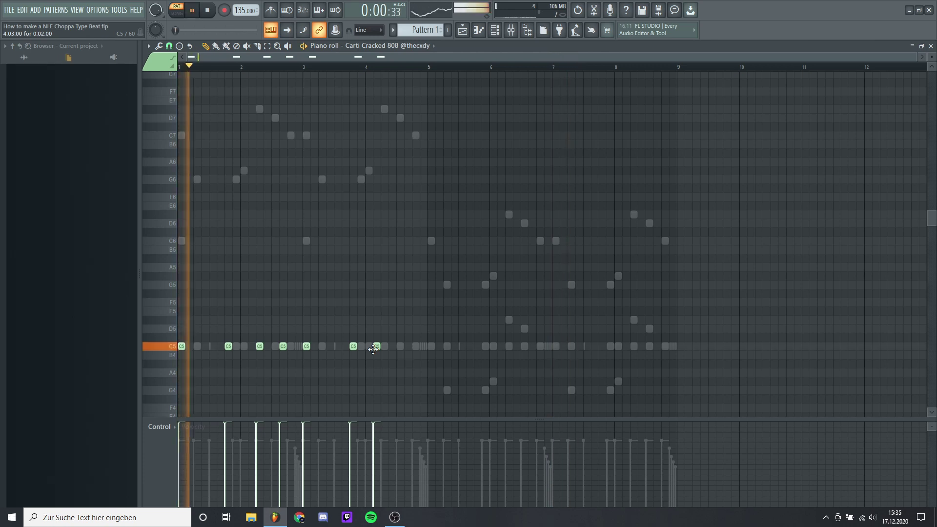
left_click_drag(374, 349, 384, 350)
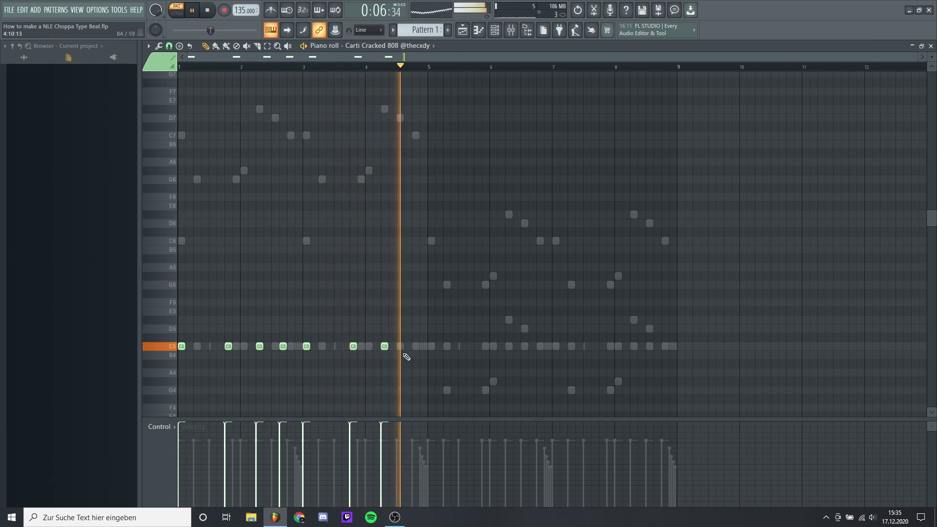
- Shape two four-note 808 rolls in bar 4: D#5 on beat 3 with rising velocities and C5 on beat 4 with falling velocities
scroll(400, 321, "up", 4)
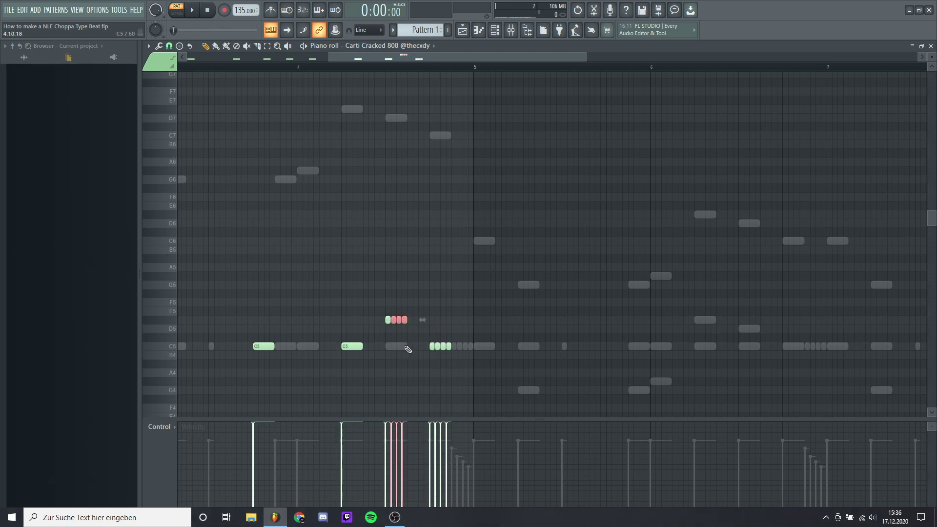
left_click(386, 325, "ctrl")
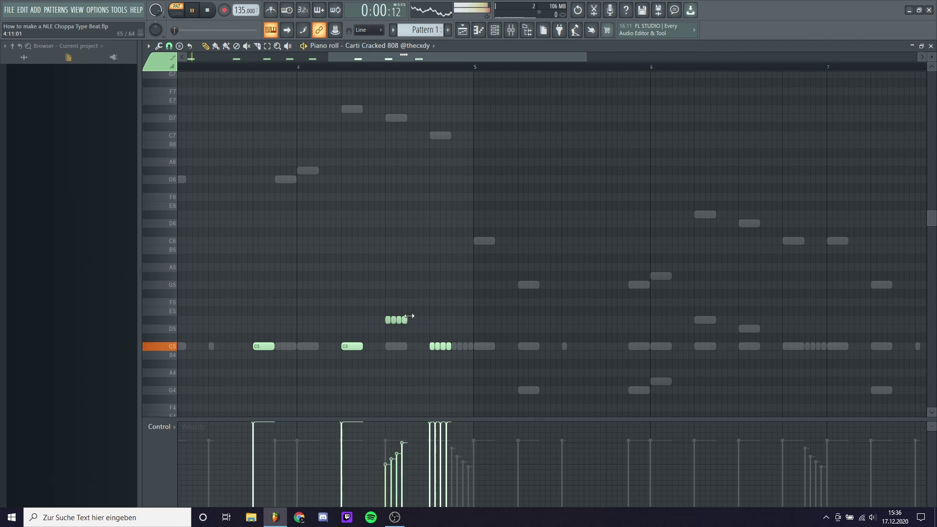
left_click_drag(388, 319, 432, 346)
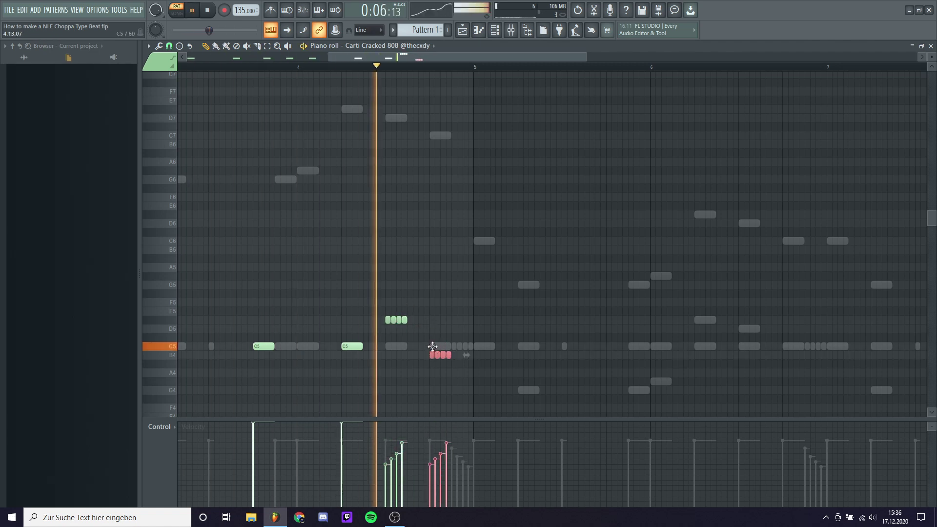
left_click(440, 347, "ctrl")
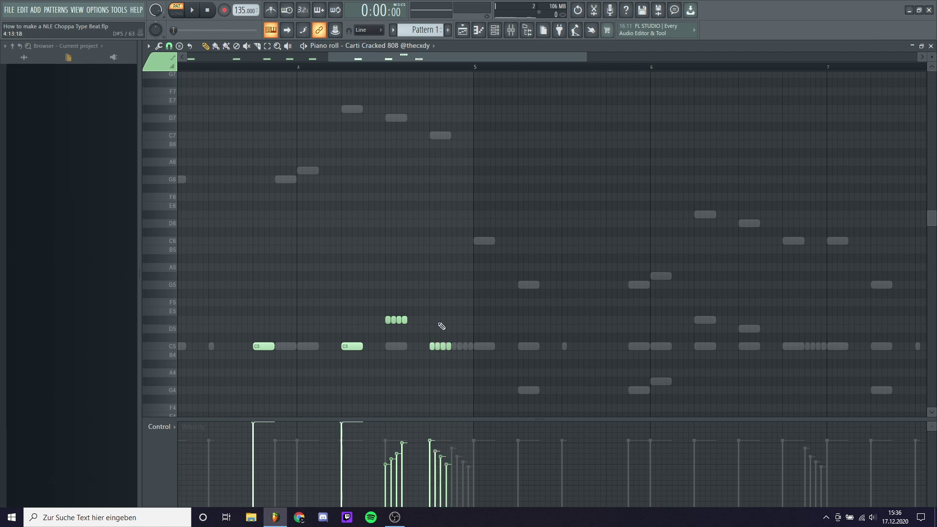
scroll(442, 327, "down", 3)
key("space")
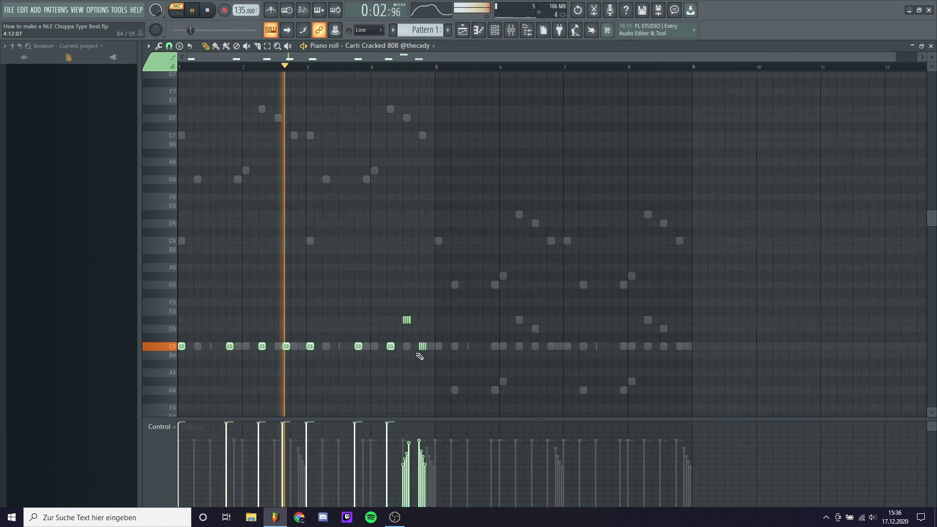
- Duplicate the entire four-bar 808 pattern into bars 5 to 8
key("ctrl+a")
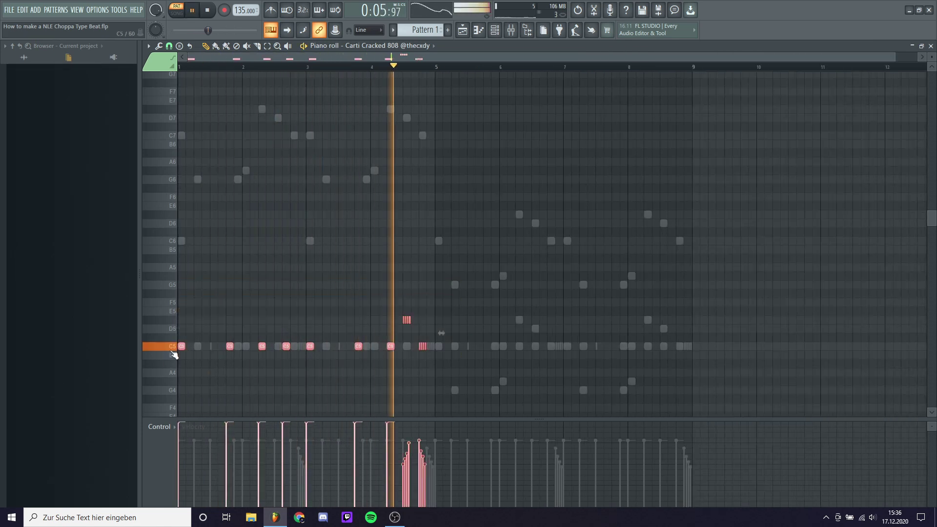
key("ctrl+b")
key("ctrl+d")
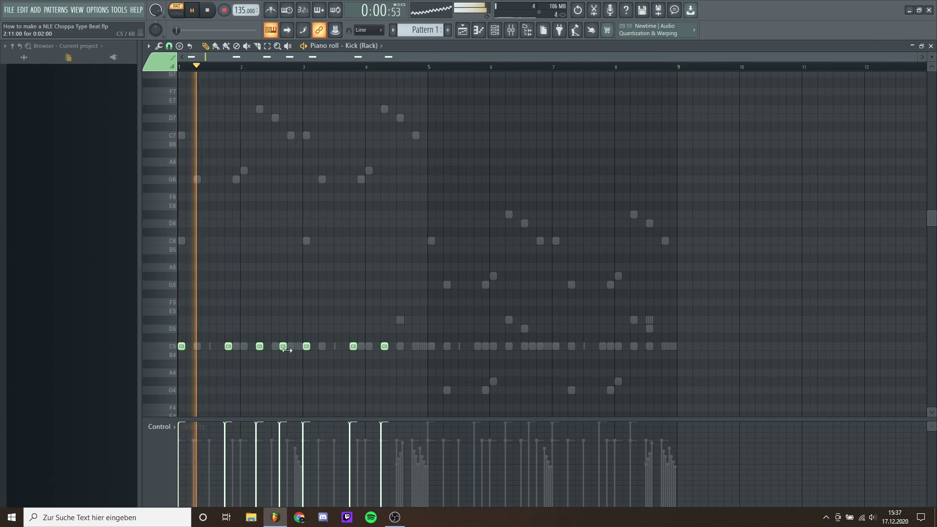
- Delete the two Kick (Rack) notes within bar 2 and duplicate the remaining four-bar kick pattern into bars 5 to 8
right_click(258, 346)
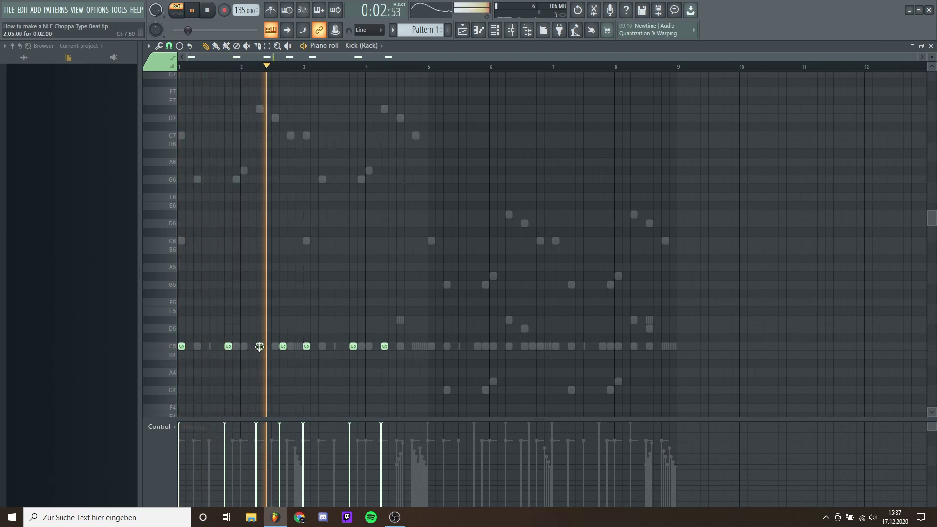
right_click(284, 346)
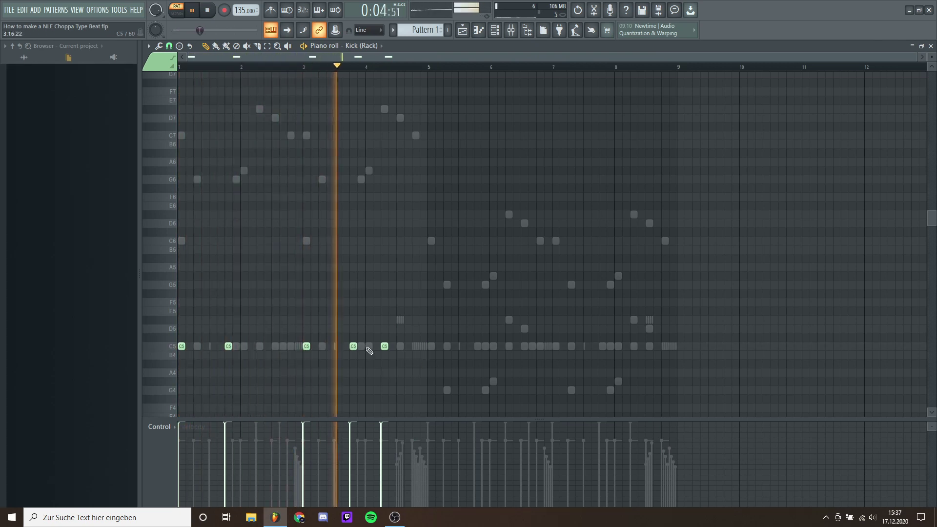
left_click_drag(435, 311, 17, 379)
key("ctrl+b")
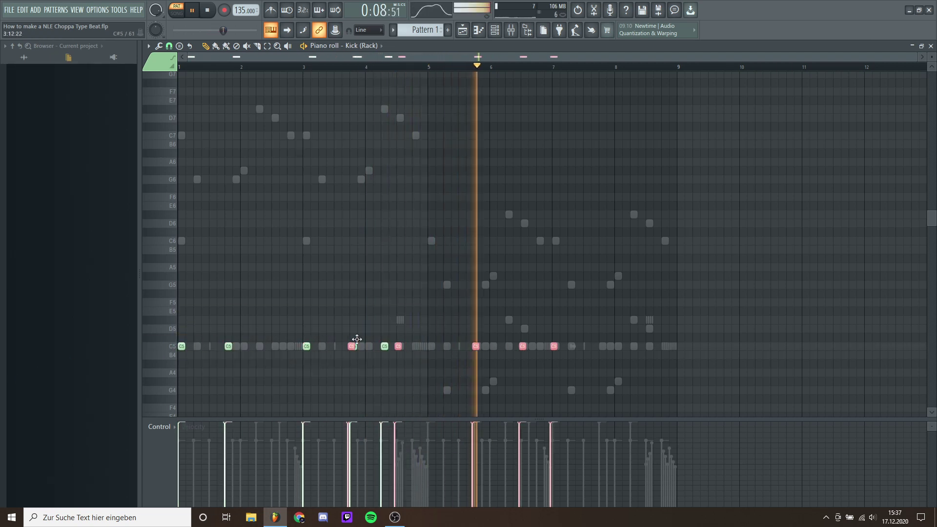
left_click(438, 325)
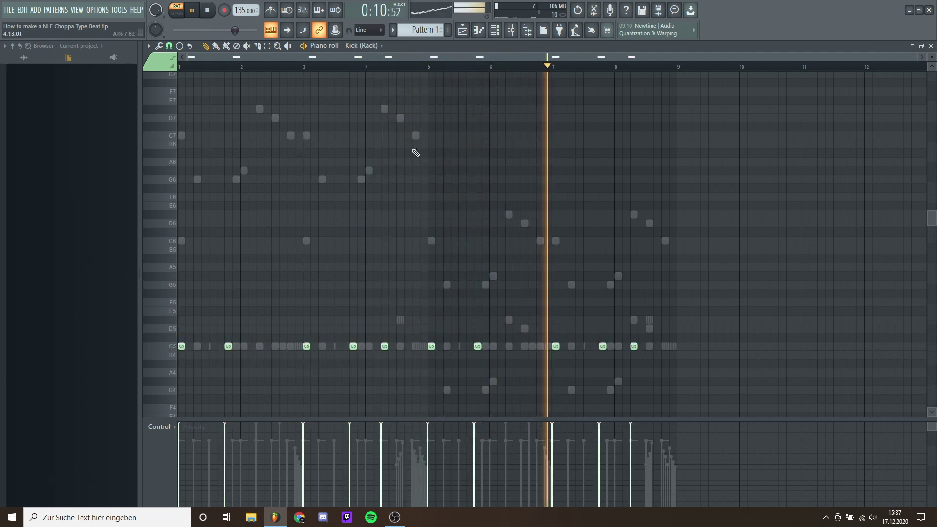
- Place C5 notes for the Mixed Triangle channel at the starts of bars 1 and 3, and select both notes
left_click(364, 45)
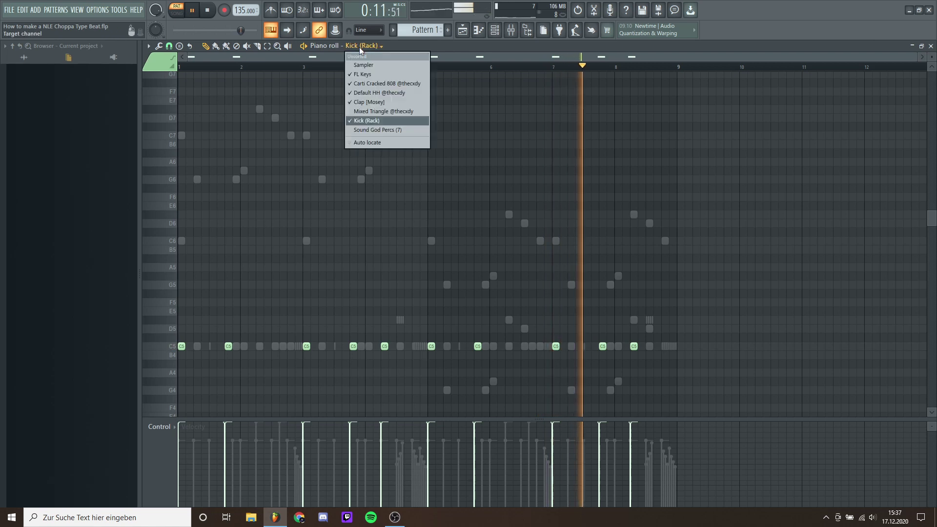
left_click(363, 113)
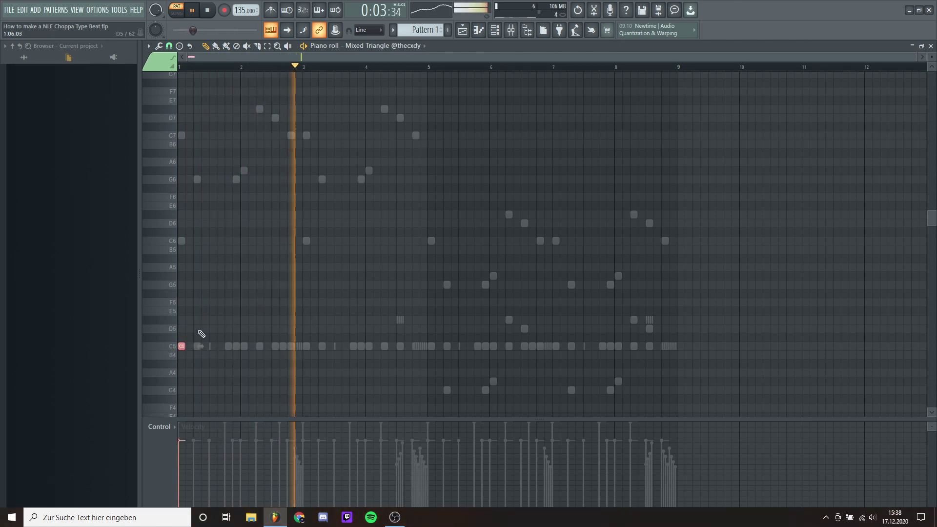
key("space")
key("space")
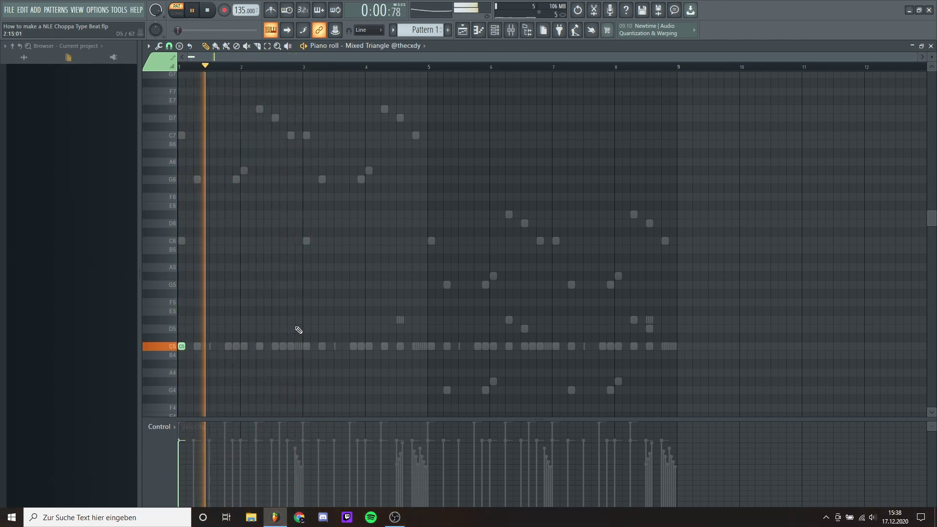
left_click_drag(305, 344, 306, 347)
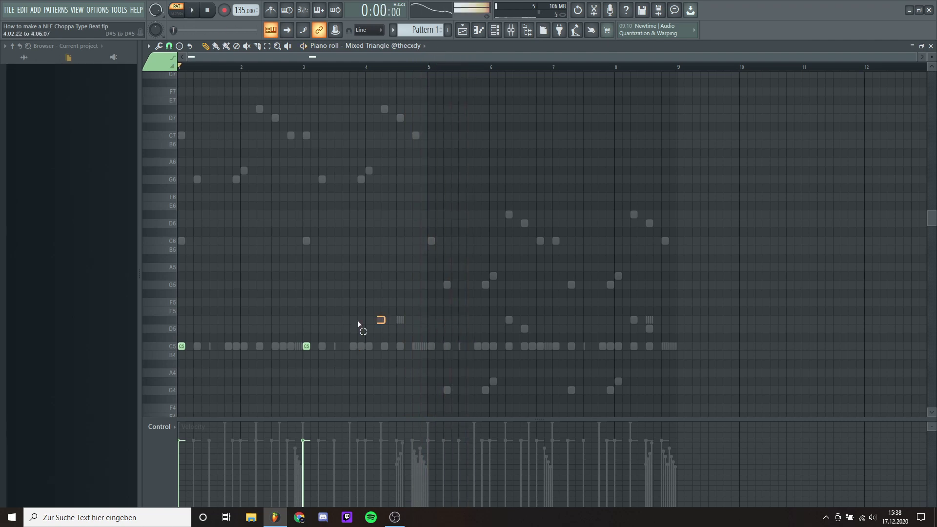
left_click_drag(359, 324, 172, 344)
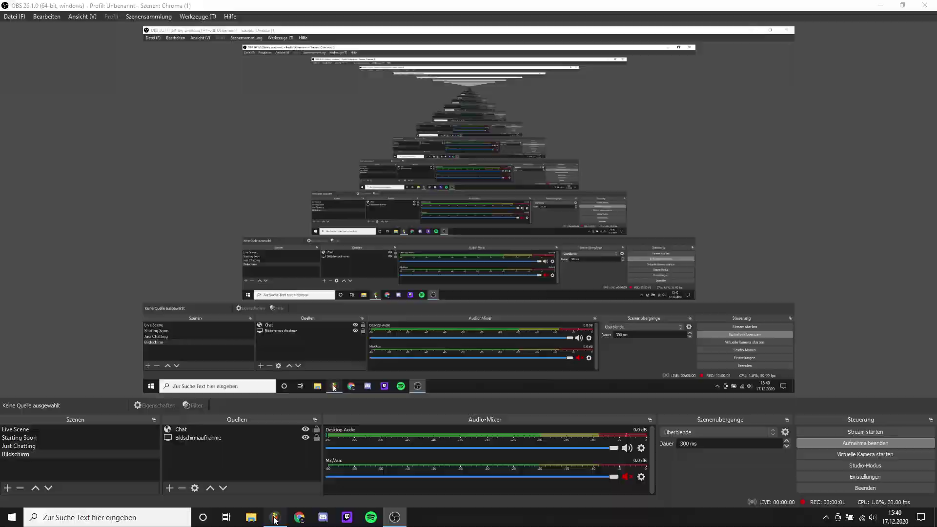
- In FL Studio, duplicate the two Sound God Percs (7) notes and place the copies on beat 2 of bars 5 and 7
left_click(275, 519)
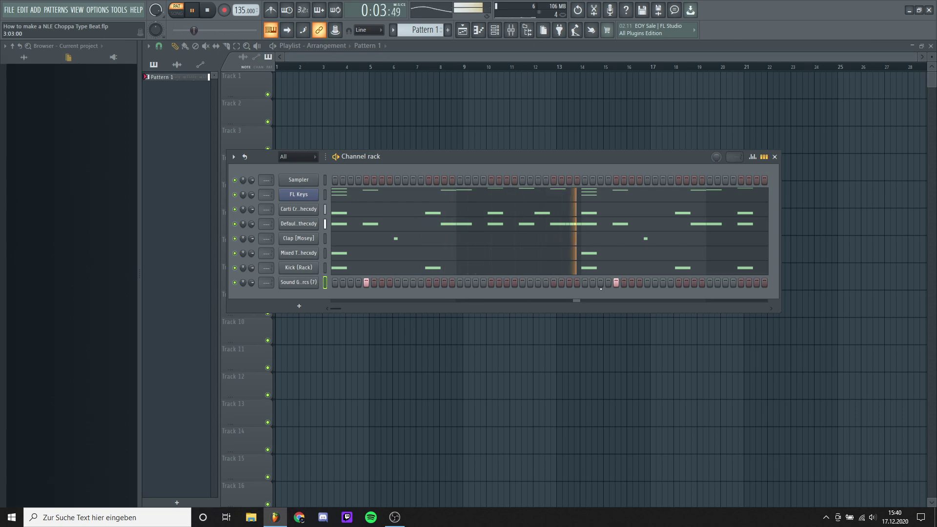
right_click(312, 283)
left_click(337, 284)
left_click_drag(436, 259, 189, 345)
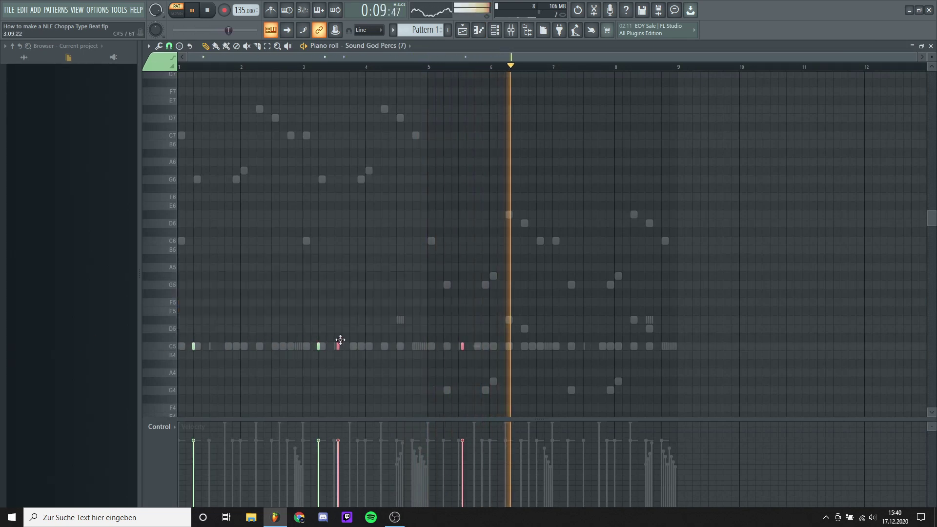
left_click_drag(341, 340, 446, 340)
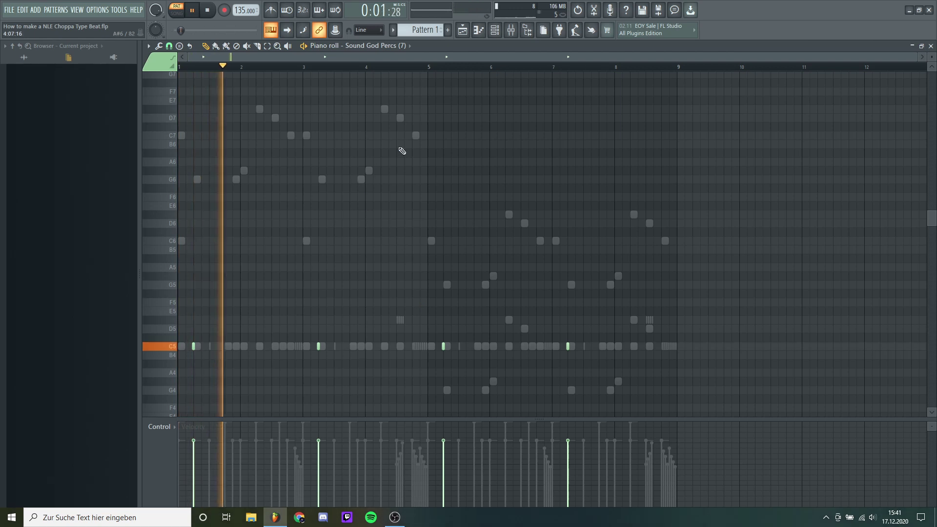
- Load Fruity Soft Clipper into the first effect slot of the Master mixer track and close its window
key("F9")
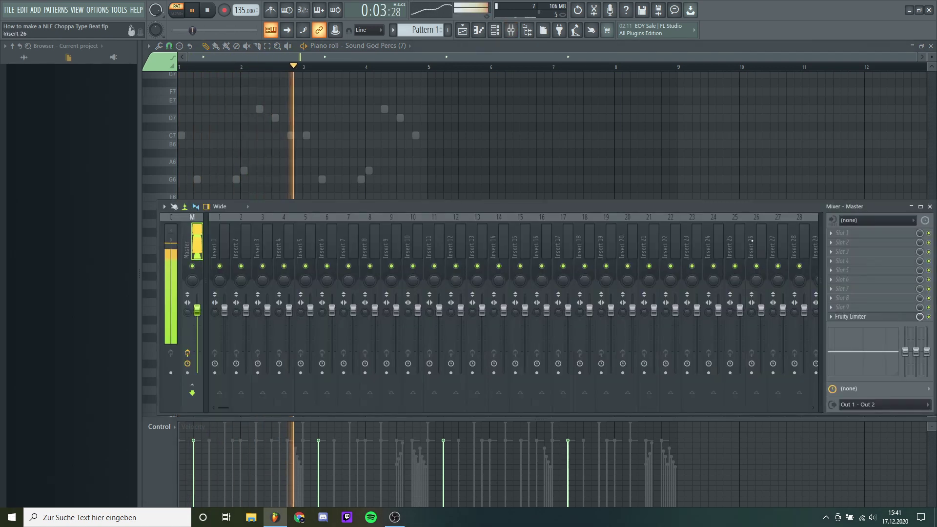
left_click(876, 236)
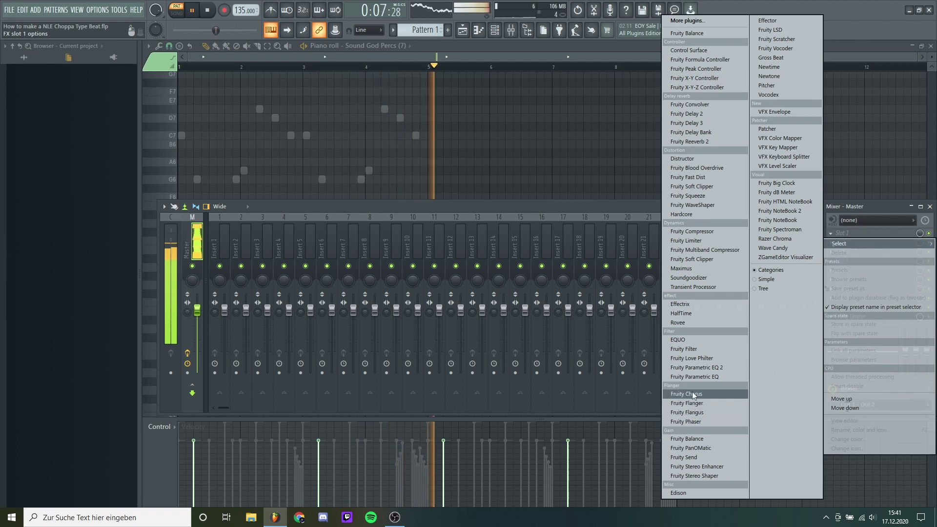
left_click(693, 186)
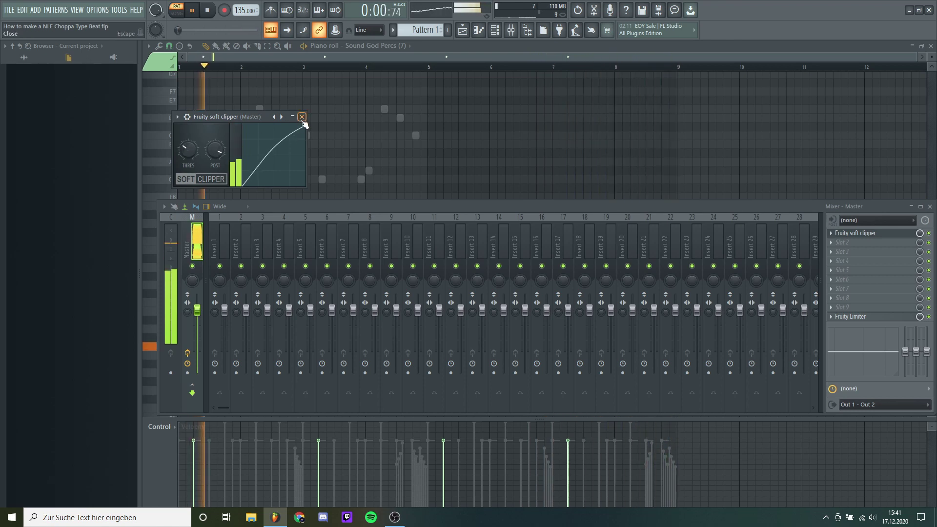
left_click(303, 118)
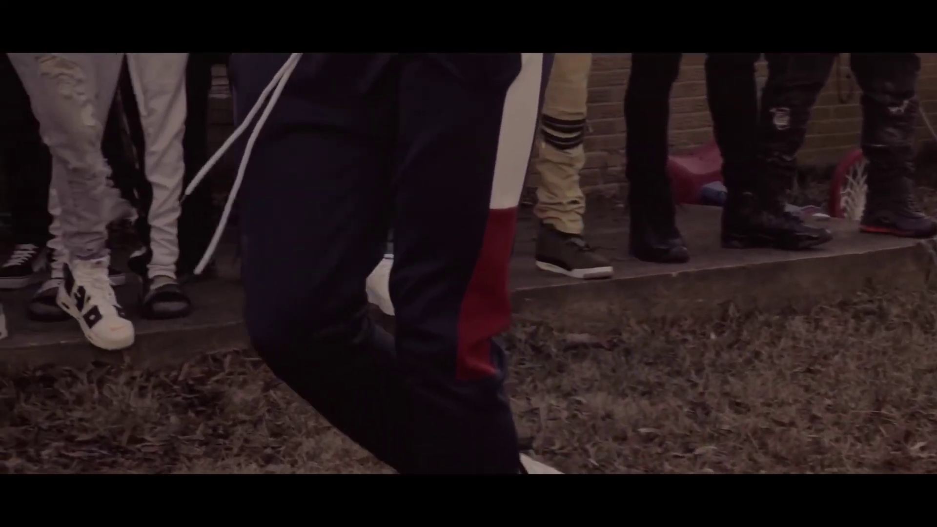